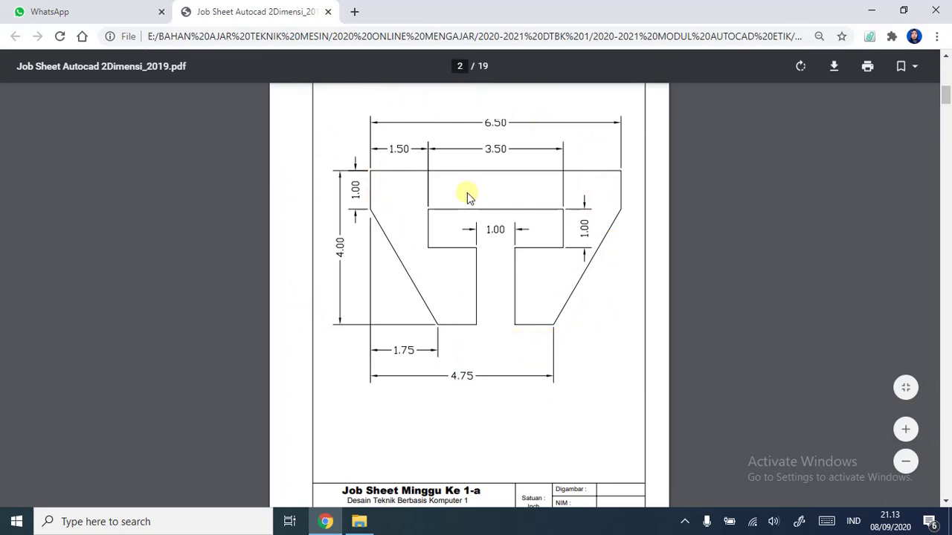
- Review the bracket drawing in the job-sheet PDF, then minimize Chrome to reach the desktop
{"action": "scroll", "coordinate": [593, 300], "scroll_direction": "down", "scroll_amount": 1}
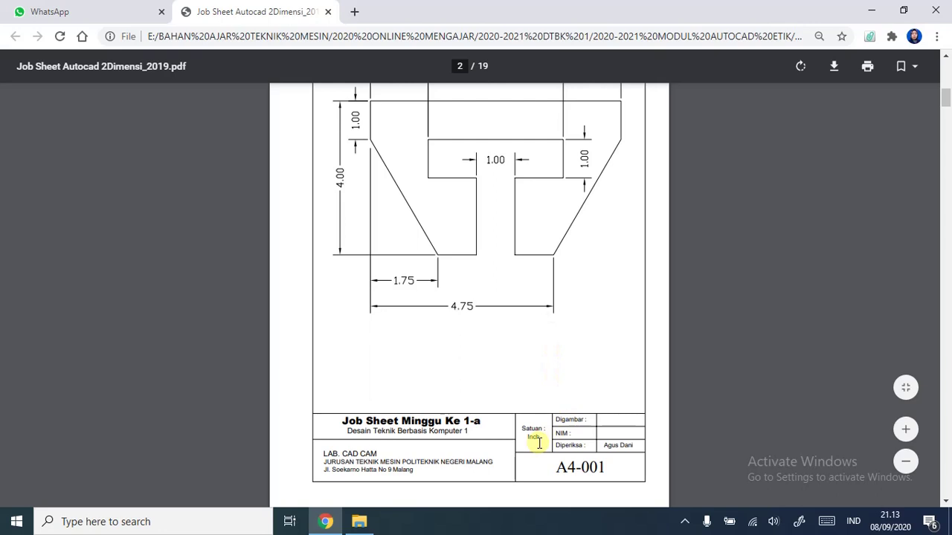
{"action": "scroll", "coordinate": [550, 304], "scroll_direction": "up", "scroll_amount": 1}
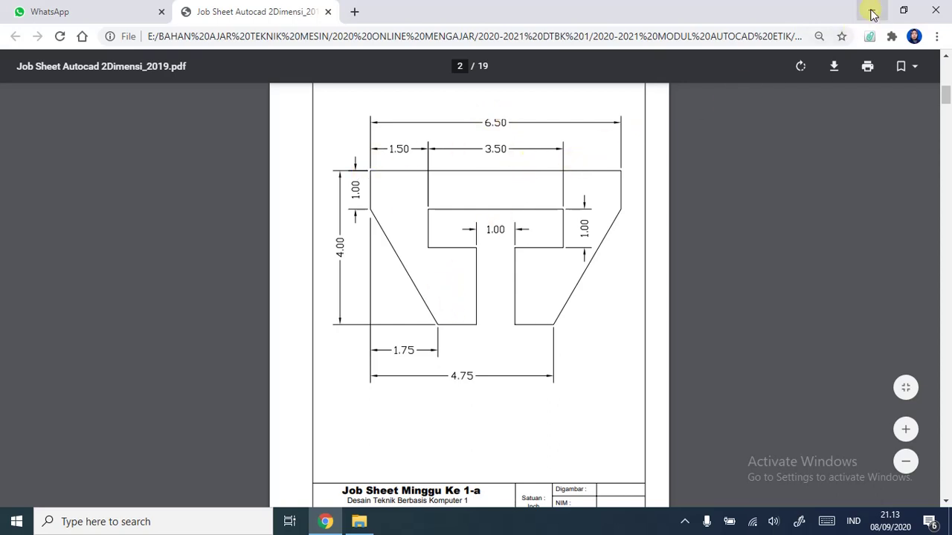
{"action": "left_click", "coordinate": [873, 13]}
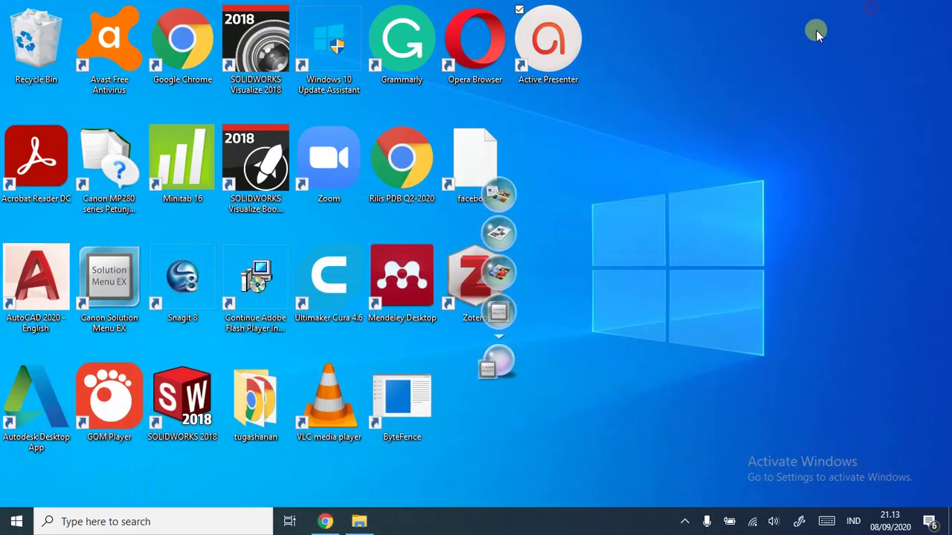
- Launch AutoCAD 2020 - English from its desktop shortcut
{"action": "double_click", "coordinate": [33, 286]}
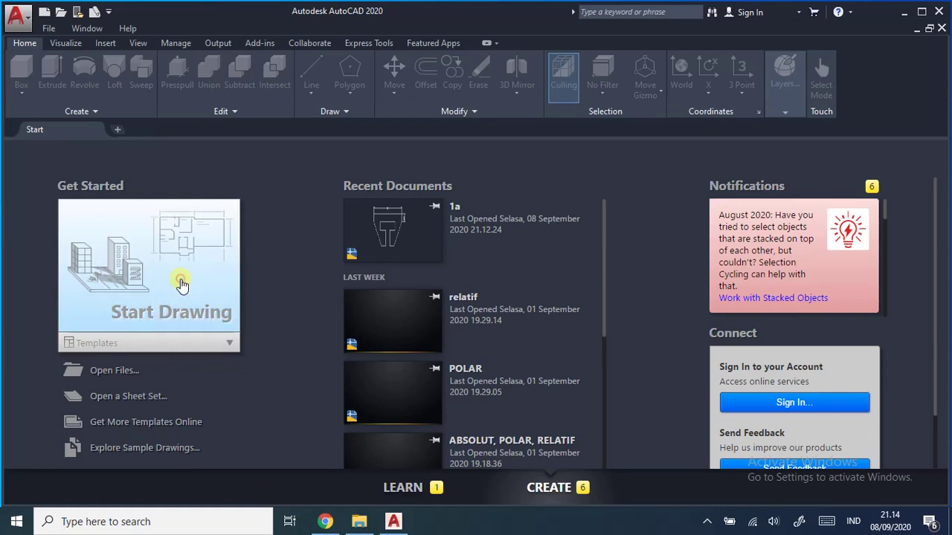
- Start a new blank drawing with the Top view and 2D Wireframe visual style
{"action": "left_click", "coordinate": [182, 285]}
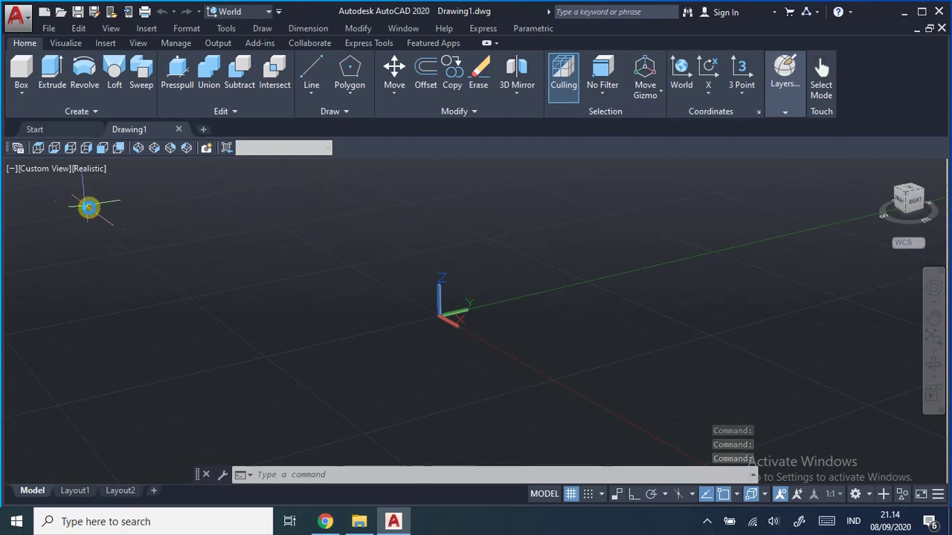
{"action": "left_click", "coordinate": [43, 169]}
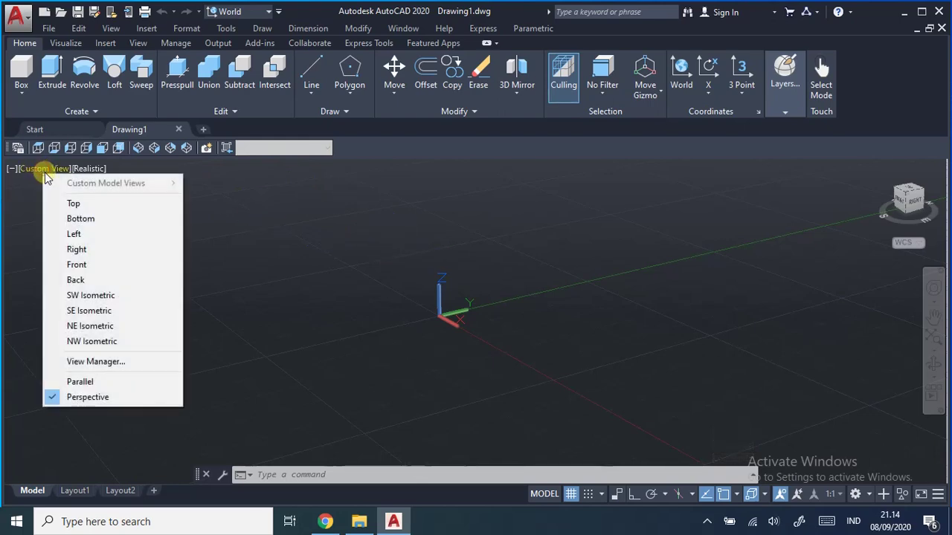
{"action": "left_click", "coordinate": [74, 204]}
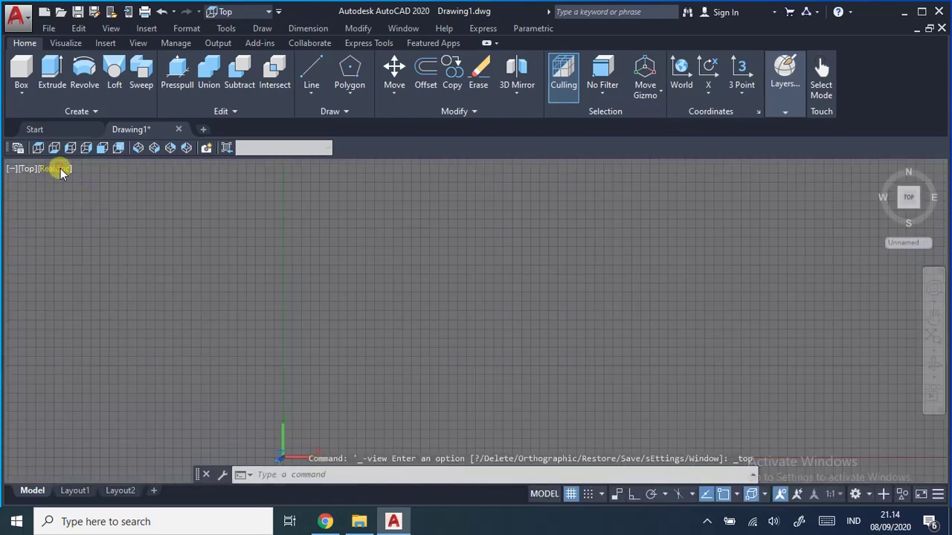
{"action": "left_click", "coordinate": [61, 169]}
{"action": "left_click", "coordinate": [127, 203]}
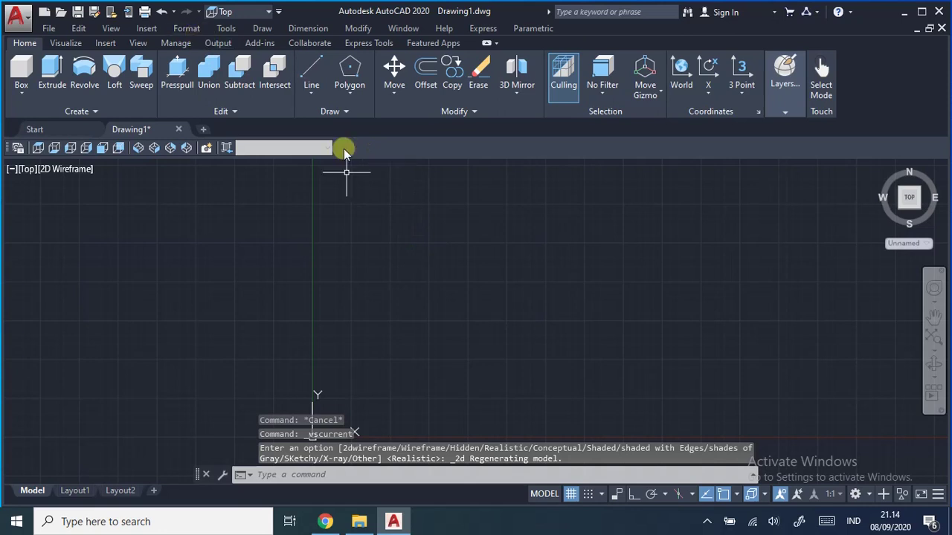
- Zoom and pan so the origin sits toward the lower left of the view
{"action": "scroll", "coordinate": [374, 334], "scroll_direction": "up", "scroll_amount": 3}
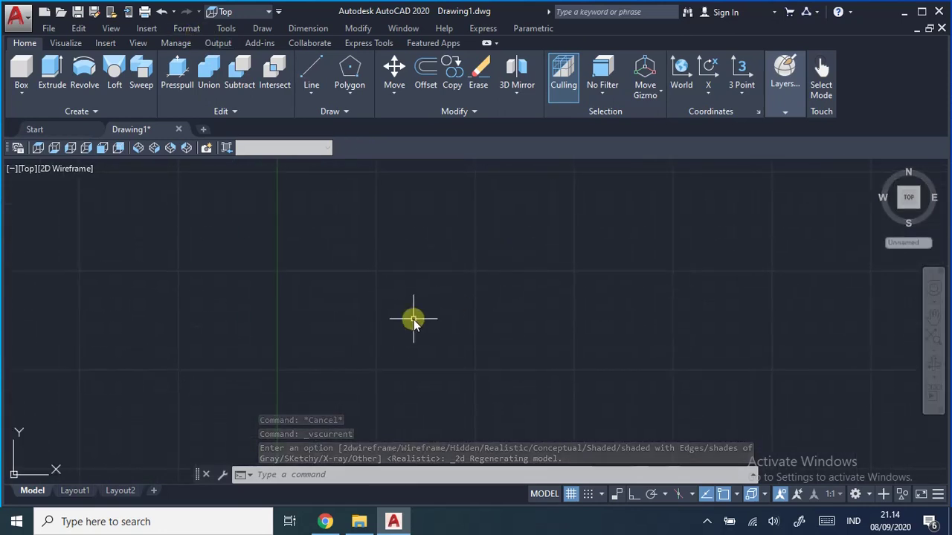
{"action": "scroll", "coordinate": [413, 320], "scroll_direction": "down", "scroll_amount": 2}
{"action": "scroll", "coordinate": [414, 319], "scroll_direction": "up", "scroll_amount": 1}
{"action": "scroll", "coordinate": [446, 305], "scroll_direction": "down", "scroll_amount": 2}
{"action": "scroll", "coordinate": [424, 341], "scroll_direction": "down", "scroll_amount": 1}
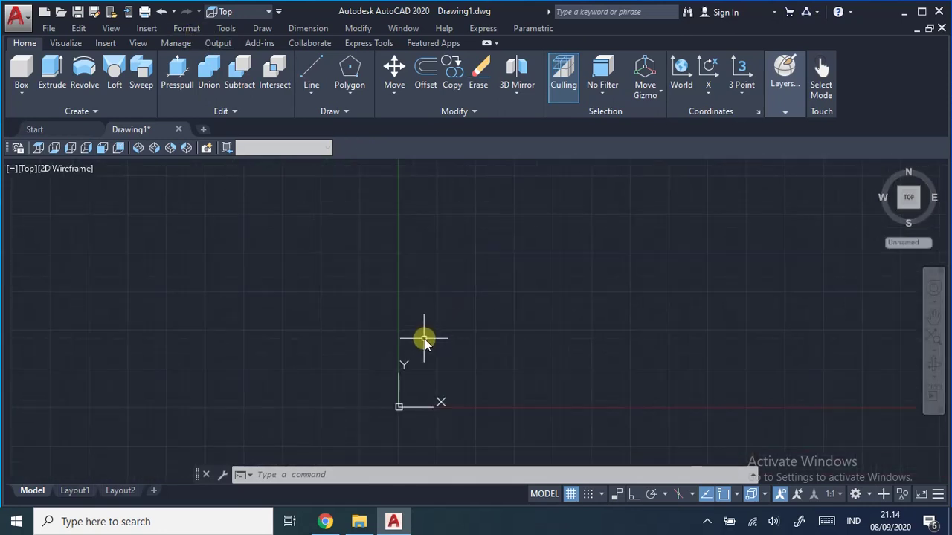
{"action": "scroll", "coordinate": [412, 324], "scroll_direction": "down", "scroll_amount": 1}
{"action": "scroll", "coordinate": [453, 338], "scroll_direction": "up", "scroll_amount": 1}
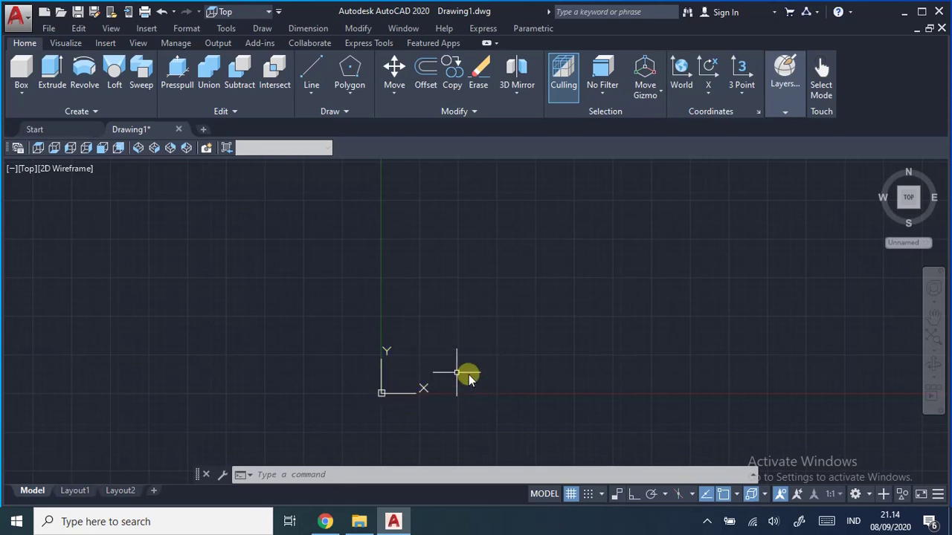
{"action": "scroll", "coordinate": [450, 372], "scroll_direction": "up", "scroll_amount": 4}
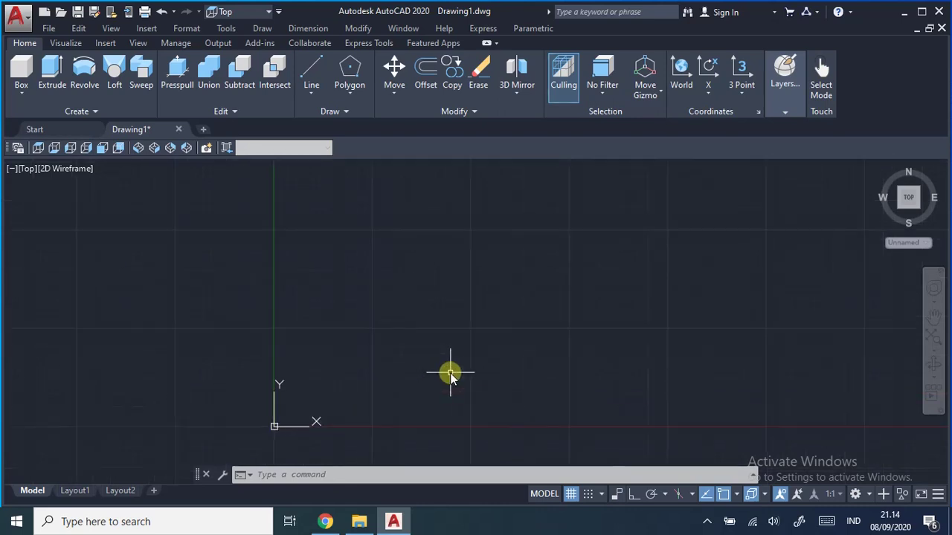
{"action": "scroll", "coordinate": [355, 396], "scroll_direction": "up", "scroll_amount": 2}
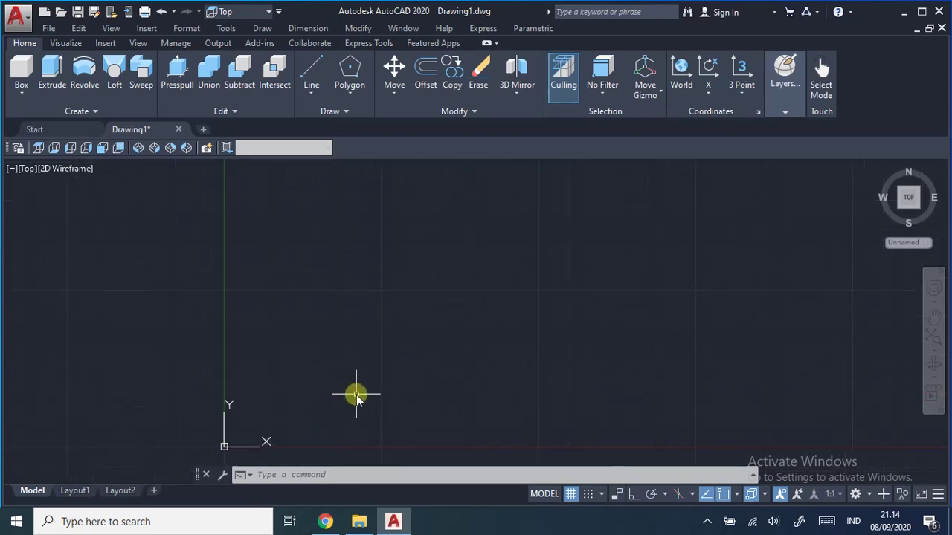
{"action": "middle_click_drag", "start_coordinate": [356, 396], "coordinate": [410, 353]}
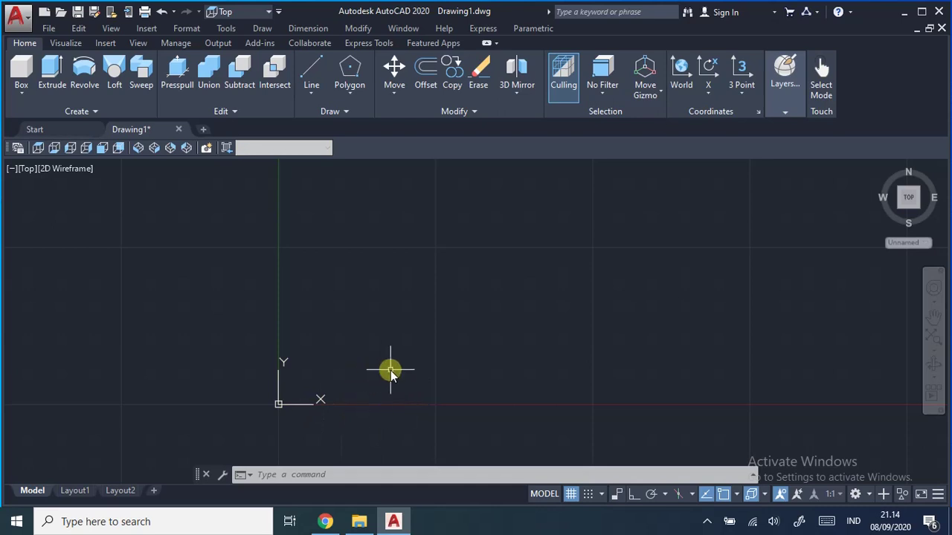
- Set Drawing Units to 0.00 length precision with Inches as the insertion scale
{"action": "left_click", "coordinate": [189, 30]}
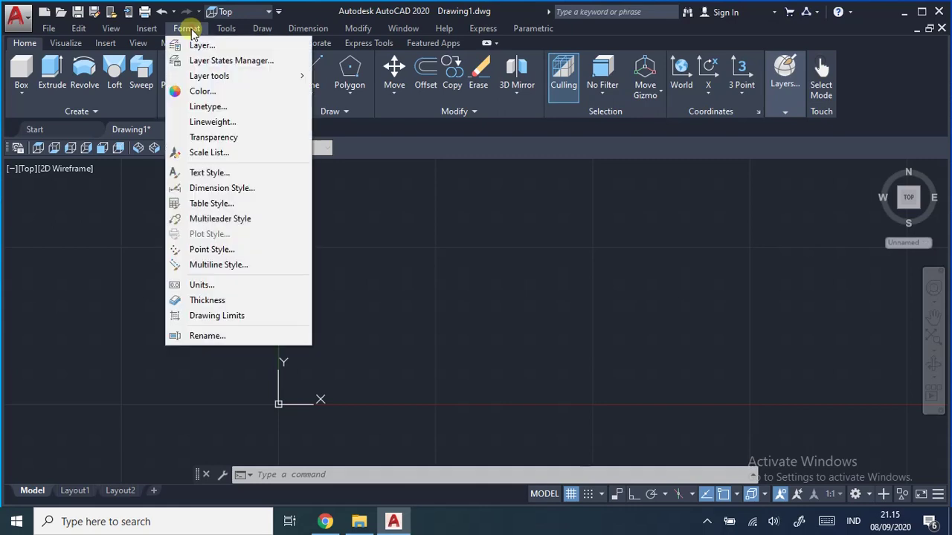
{"action": "left_click", "coordinate": [261, 287]}
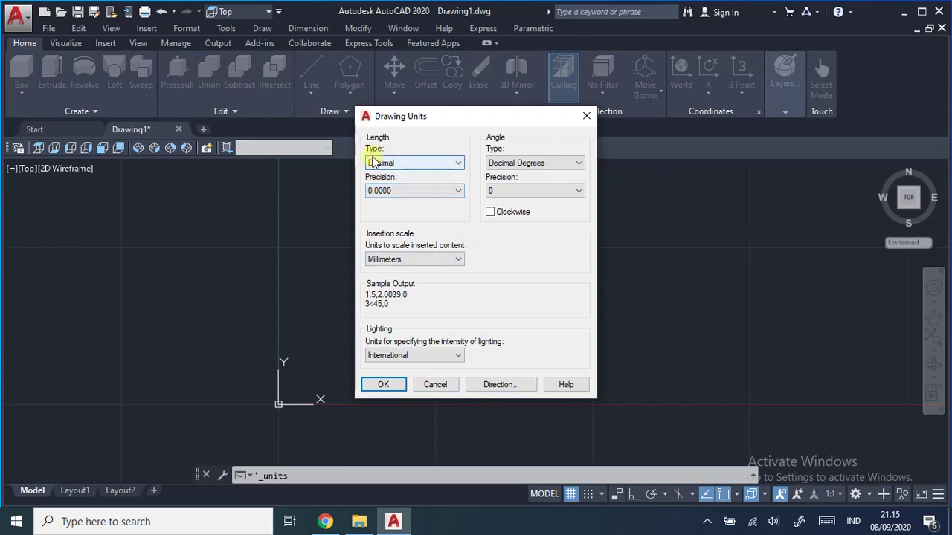
{"action": "left_click", "coordinate": [457, 192]}
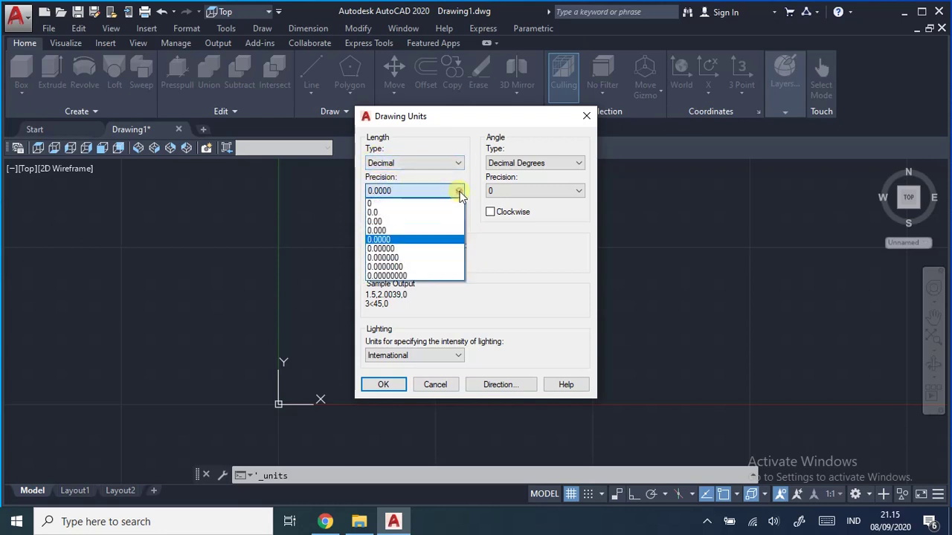
{"action": "left_click", "coordinate": [428, 222]}
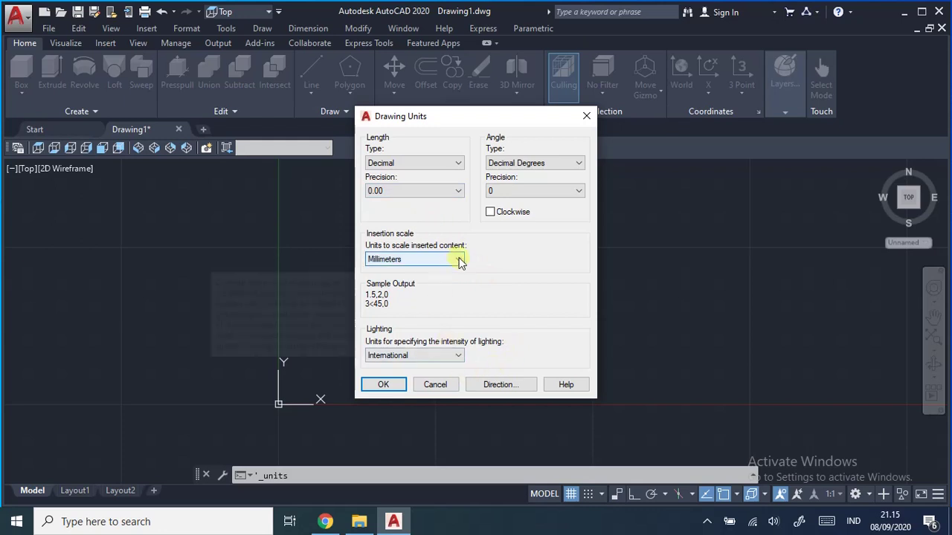
{"action": "left_click", "coordinate": [457, 259]}
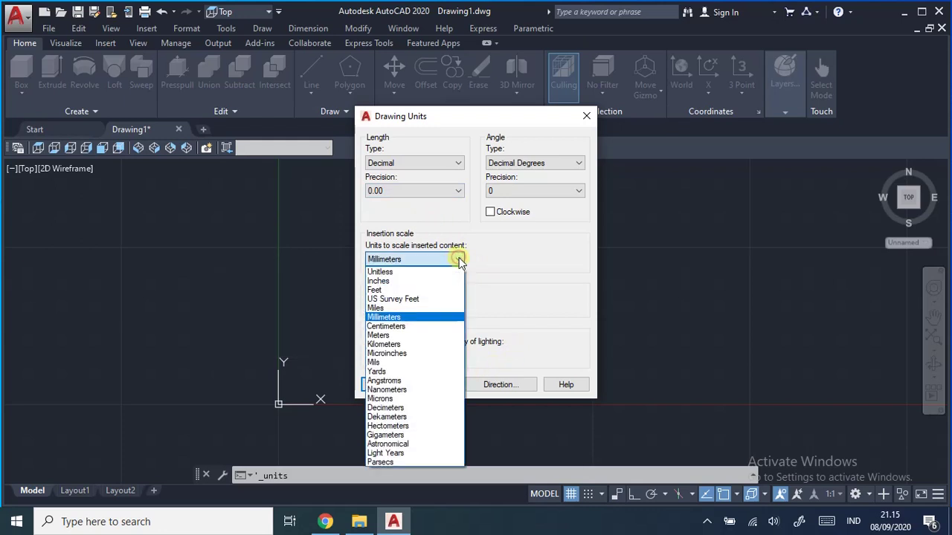
{"action": "left_click", "coordinate": [414, 283]}
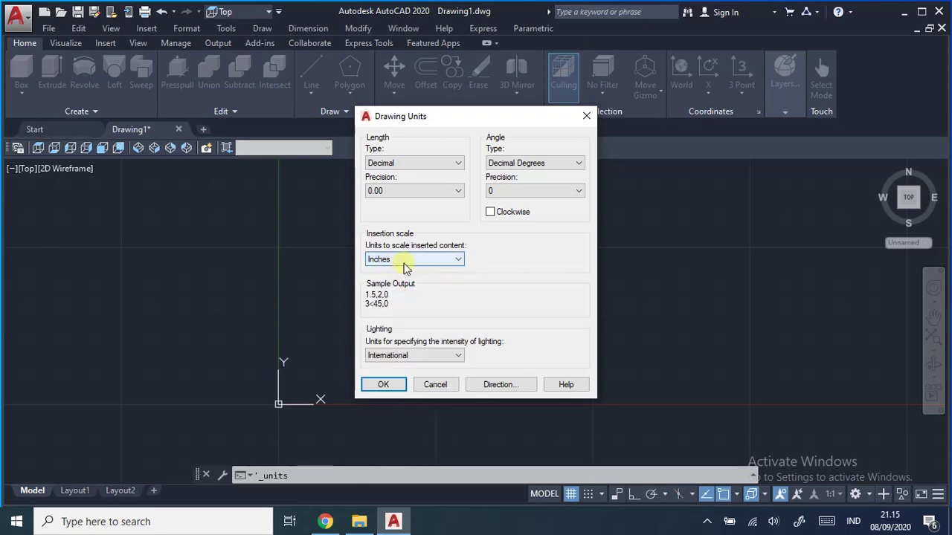
{"action": "left_click", "coordinate": [383, 385]}
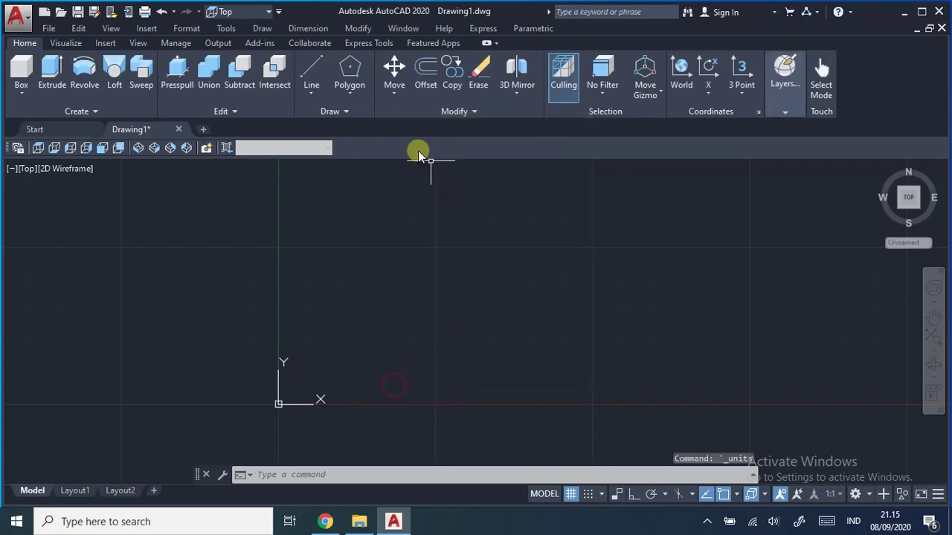
- Set the drawing limits from 0,0 to 210,297
{"action": "left_click", "coordinate": [192, 31]}
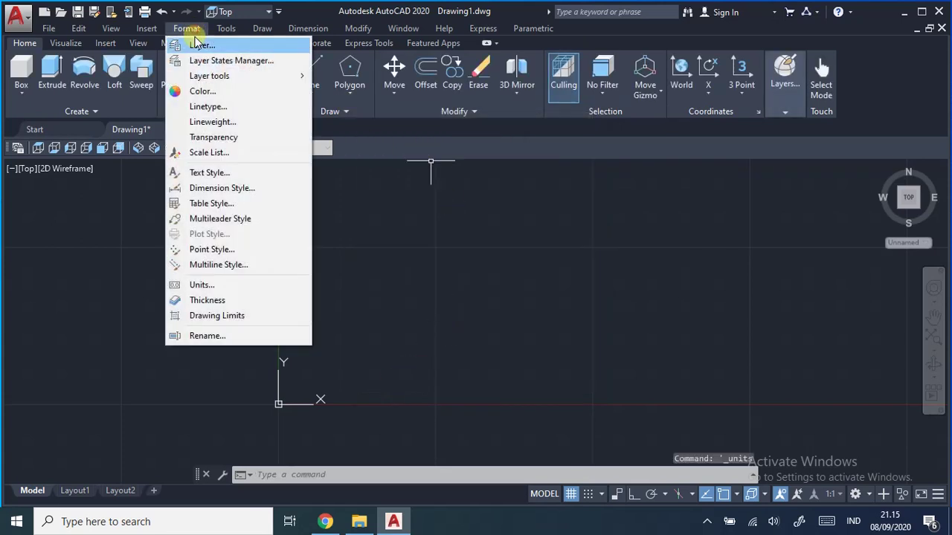
{"action": "left_click", "coordinate": [228, 320]}
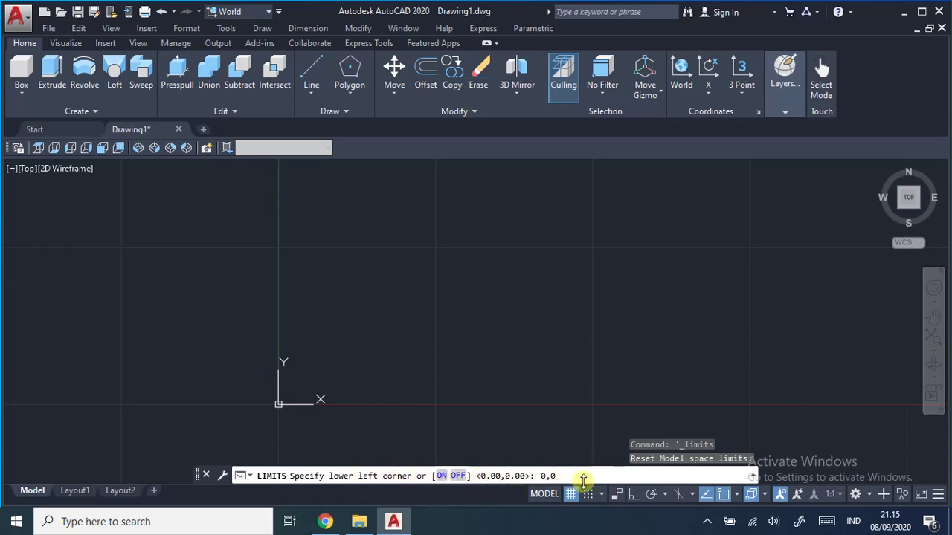
{"action": "key", "text": "Return"}
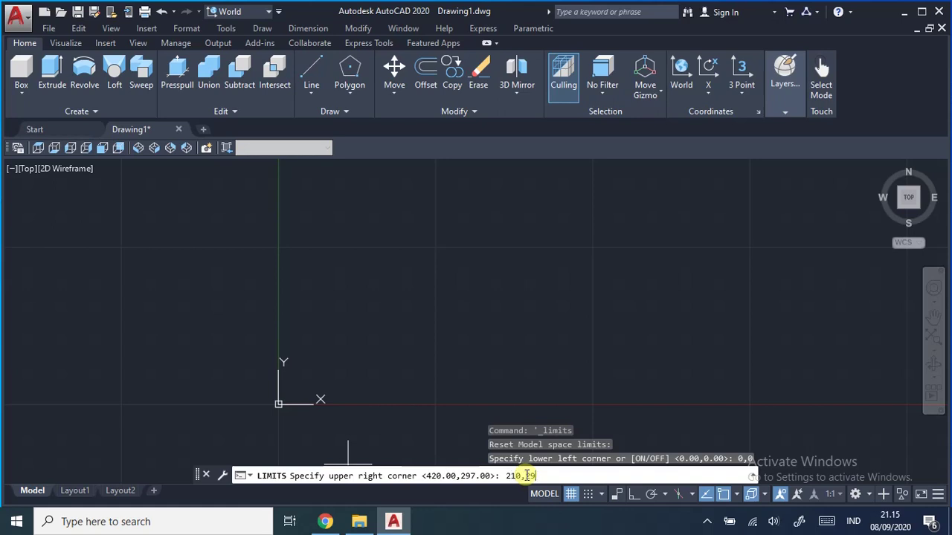
{"action": "key", "text": "Return"}
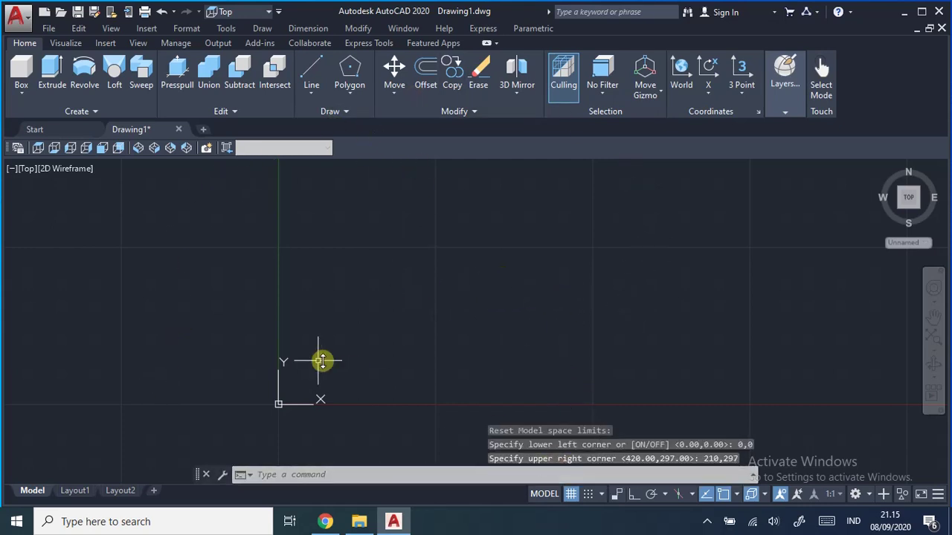
- Set grid X and Y spacing to 1 with a major line every 1 in Drafting Settings
{"action": "right_click", "coordinate": [571, 493]}
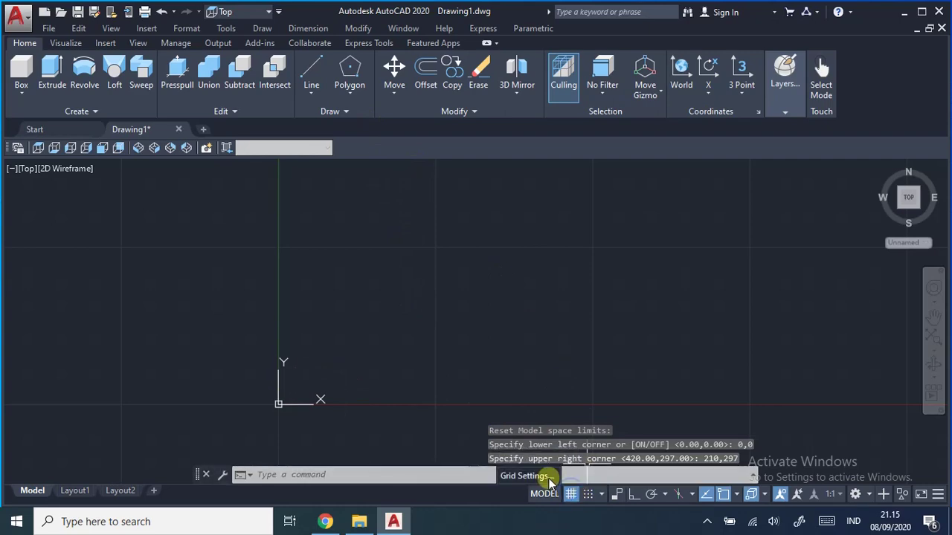
{"action": "left_click", "coordinate": [550, 479]}
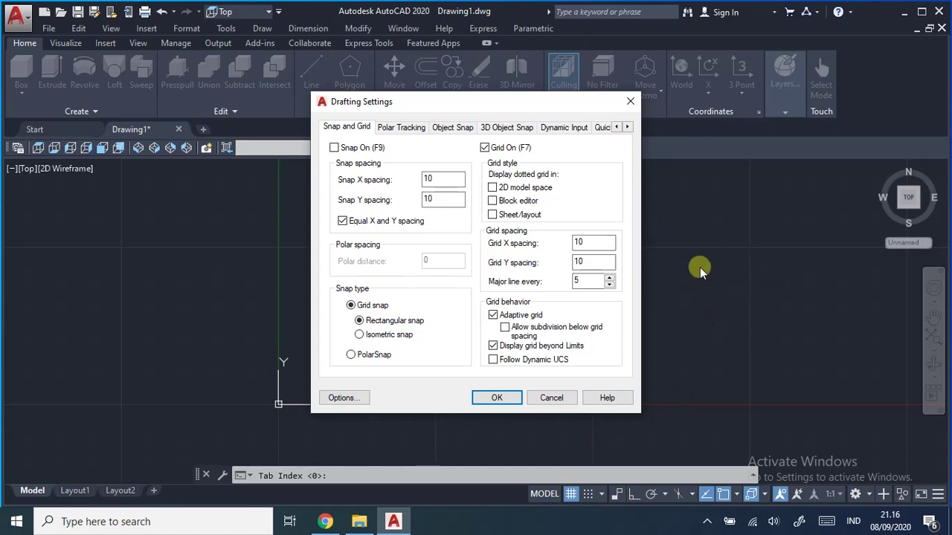
{"action": "left_click", "coordinate": [586, 242]}
{"action": "key", "text": "BackSpace"}
{"action": "left_click", "coordinate": [589, 262]}
{"action": "key", "text": "BackSpace"}
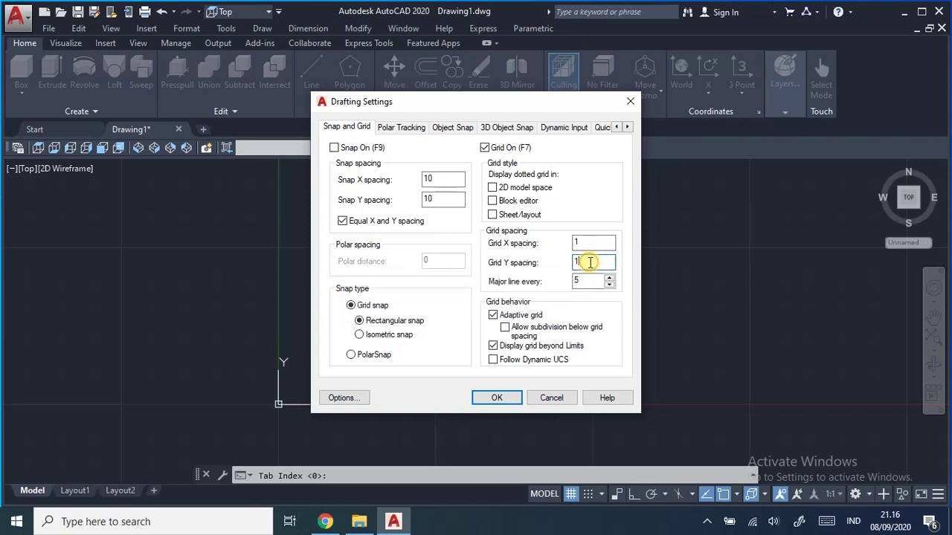
{"action": "left_click", "coordinate": [586, 281]}
{"action": "key", "text": "BackSpace"}
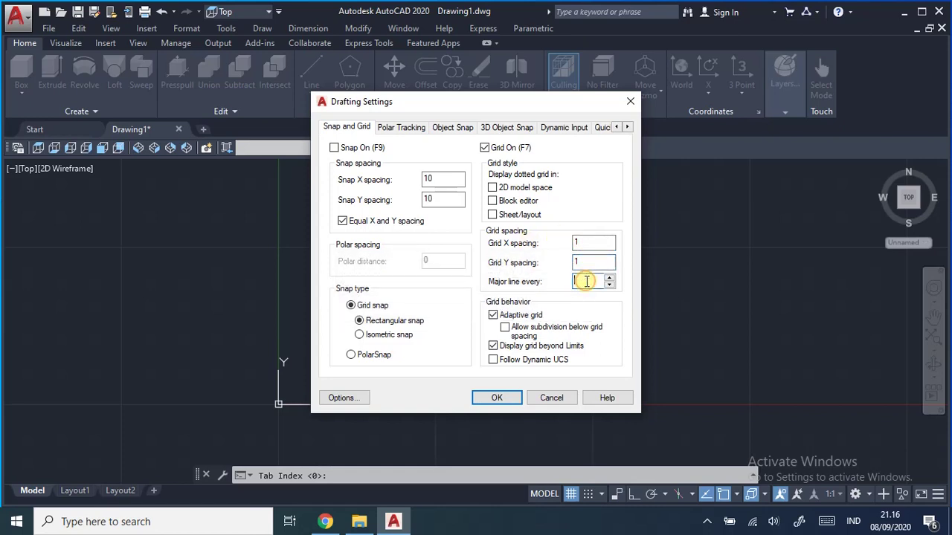
{"action": "type", "text": "1"}
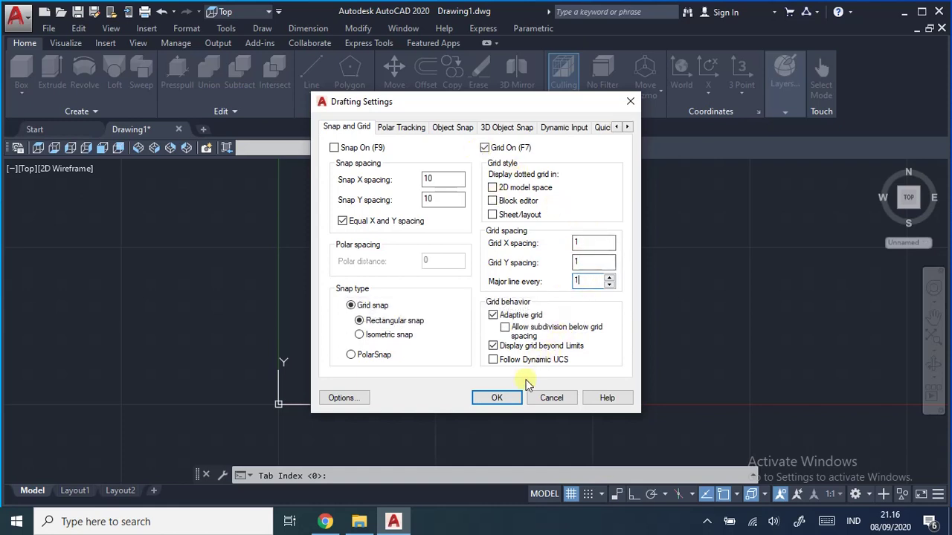
{"action": "left_click", "coordinate": [497, 398]}
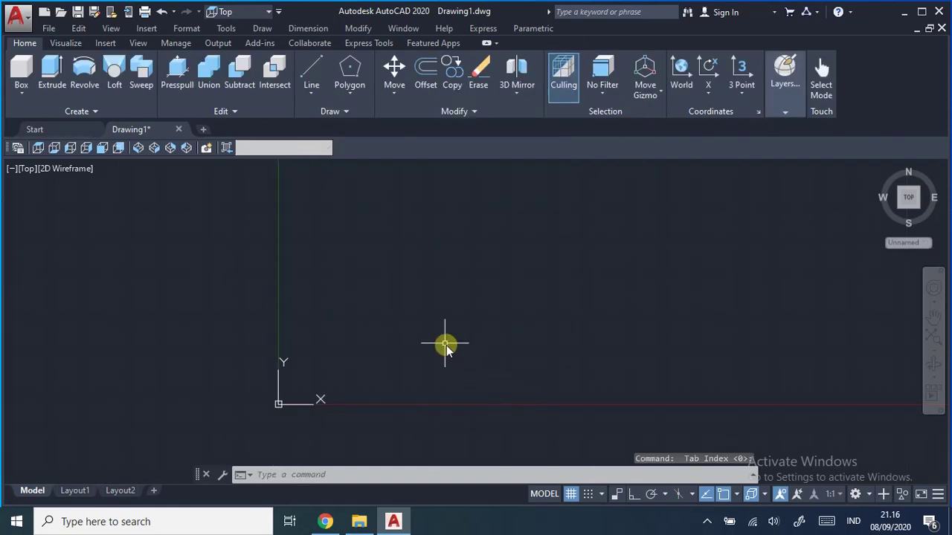
{"action": "mouse_move", "coordinate": [391, 329]}
{"action": "middle_mouse_down"}
{"action": "mouse_move", "coordinate": [524, 290]}
{"action": "mouse_move", "coordinate": [433, 327]}
{"action": "mouse_move", "coordinate": [529, 311]}
{"action": "mouse_move", "coordinate": [482, 332]}
{"action": "middle_mouse_up"}
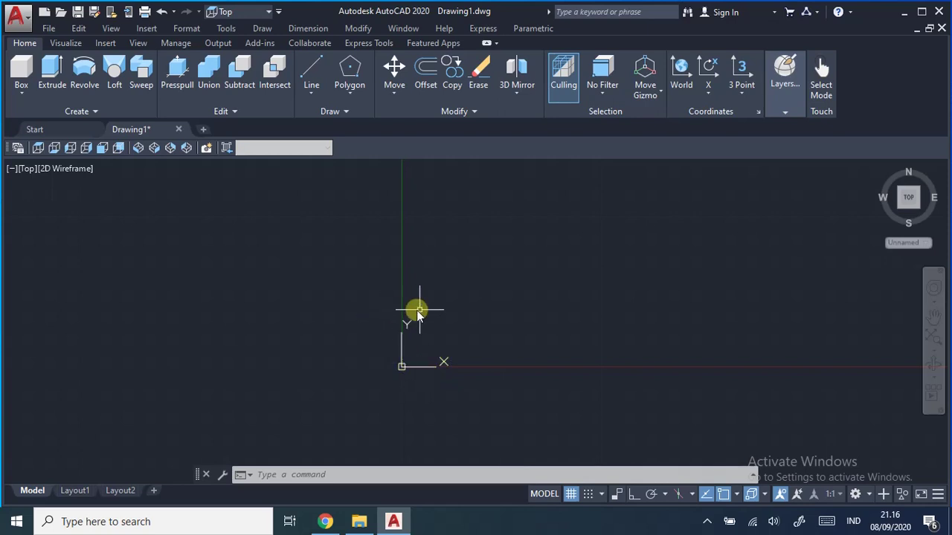
{"action": "scroll", "coordinate": [533, 342], "scroll_direction": "up", "scroll_amount": 2}
{"action": "mouse_move", "coordinate": [451, 350]}
{"action": "middle_mouse_down"}
{"action": "mouse_move", "coordinate": [499, 347]}
{"action": "mouse_move", "coordinate": [582, 298]}
{"action": "mouse_move", "coordinate": [522, 315]}
{"action": "middle_mouse_up"}
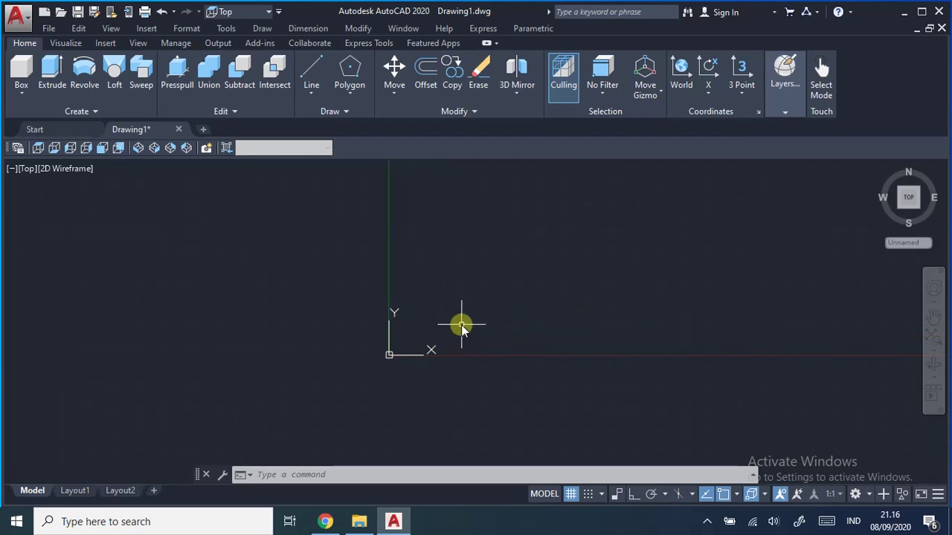
{"action": "mouse_move", "coordinate": [325, 522]}
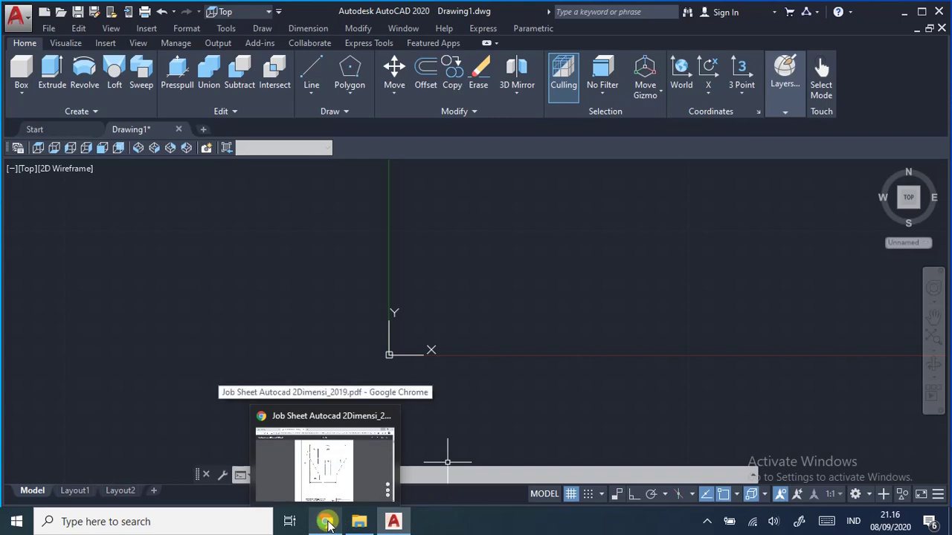
{"action": "left_click", "coordinate": [349, 465]}
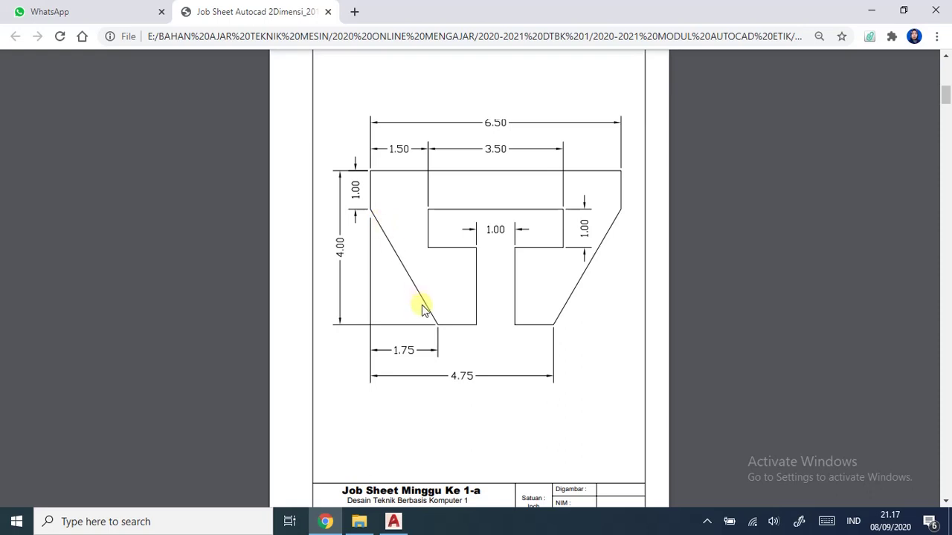
{"action": "key", "text": "alt+Tab"}
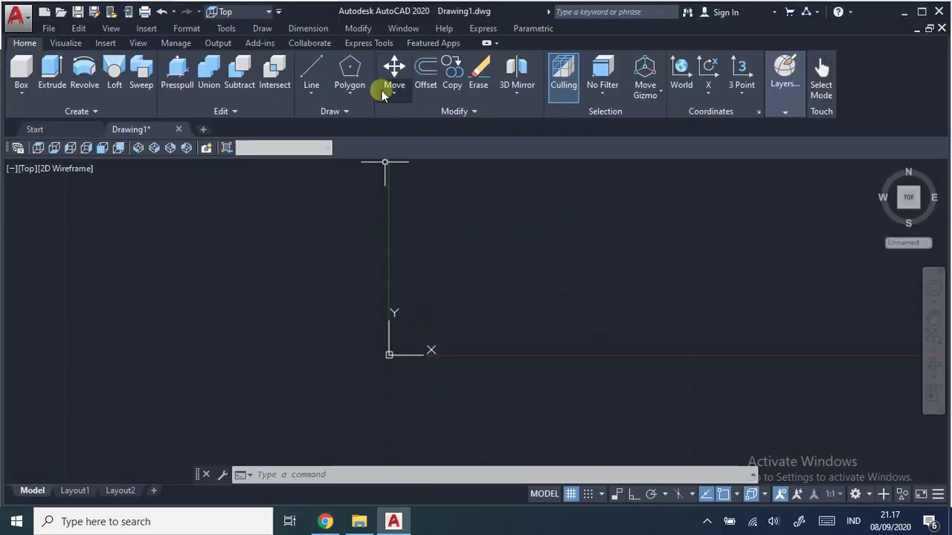
- Start a line with its first point at 0,3
{"action": "left_click", "coordinate": [313, 69]}
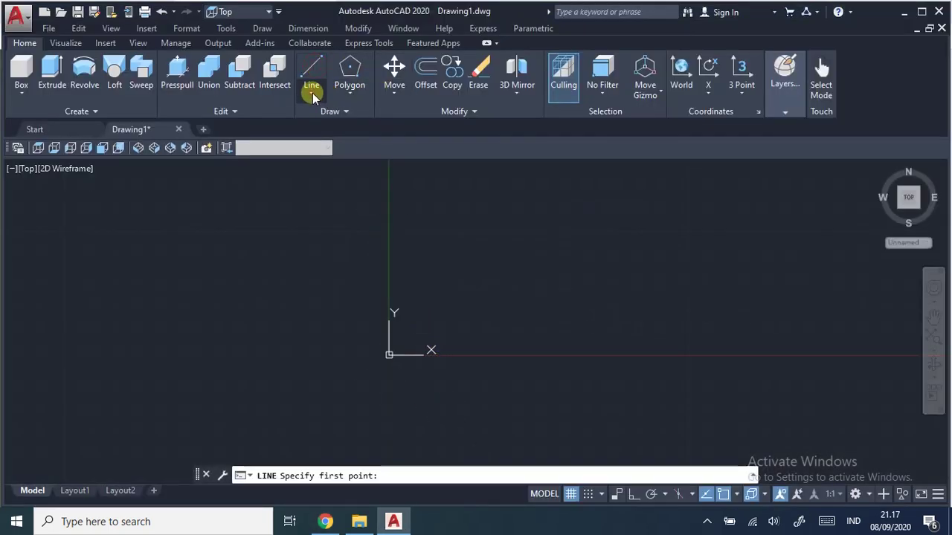
{"action": "left_click", "coordinate": [313, 90]}
{"action": "left_click", "coordinate": [302, 121]}
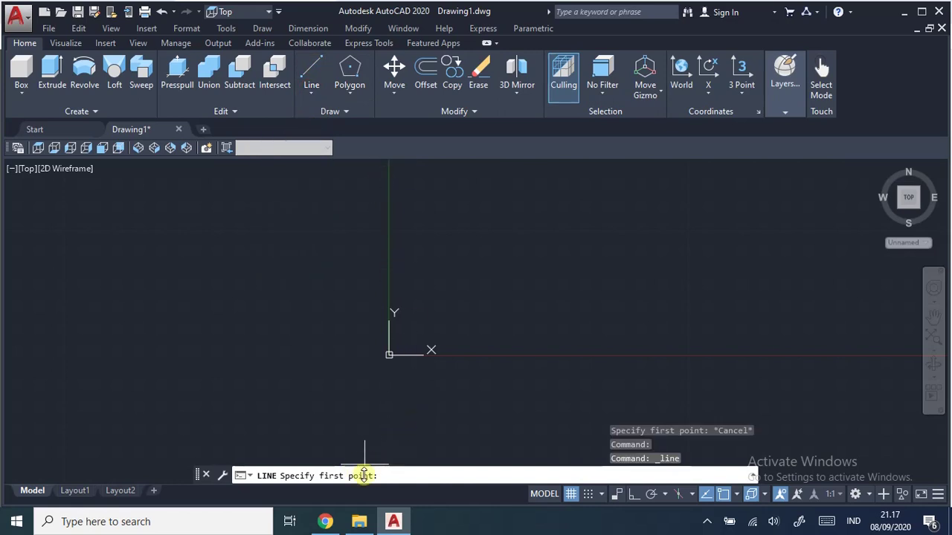
{"action": "left_click", "coordinate": [405, 474]}
{"action": "type", "text": "0,"}
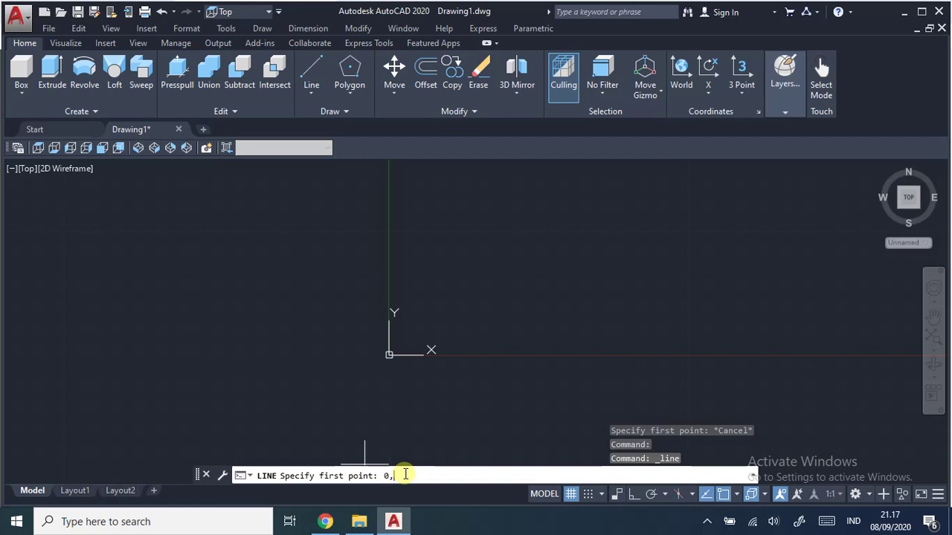
{"action": "type", "text": "3"}
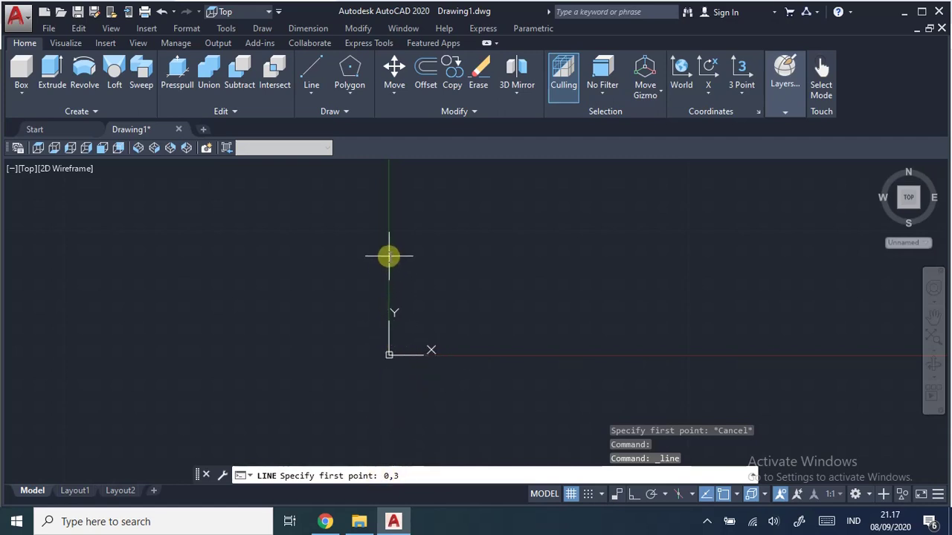
{"action": "key", "text": "Return"}
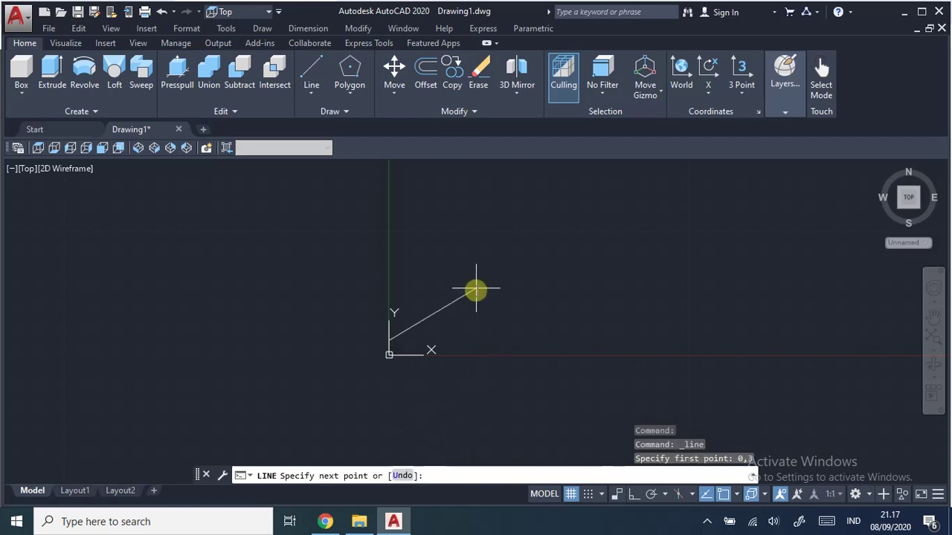
- Zoom and pan to recentre the origin, then switch to the job-sheet PDF for dimensions
{"action": "scroll", "coordinate": [457, 297], "scroll_direction": "up", "scroll_amount": 5}
{"action": "middle_click_drag", "start_coordinate": [457, 297], "coordinate": [631, 259]}
{"action": "scroll", "coordinate": [511, 304], "scroll_direction": "up", "scroll_amount": 1}
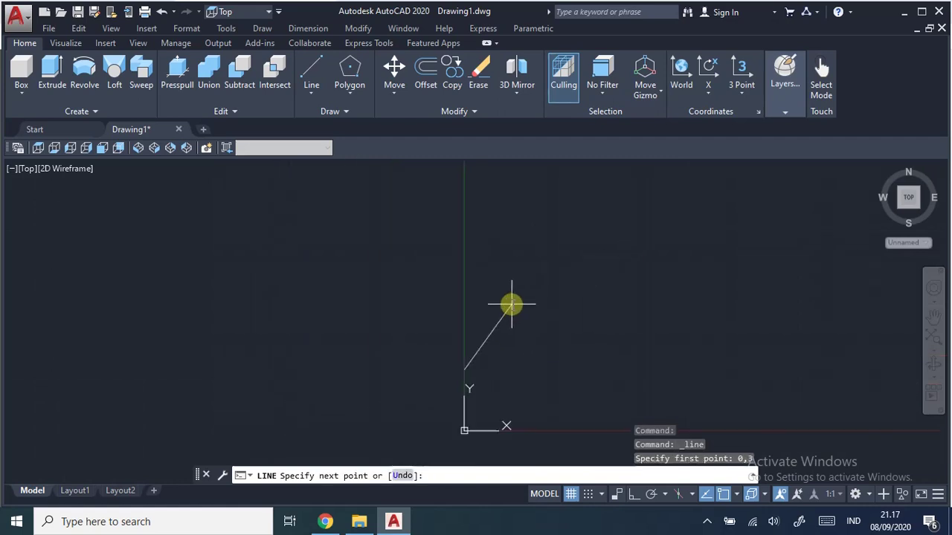
{"action": "mouse_move", "coordinate": [521, 308]}
{"action": "middle_mouse_down"}
{"action": "mouse_move", "coordinate": [510, 283]}
{"action": "mouse_move", "coordinate": [476, 272]}
{"action": "middle_mouse_up"}
{"action": "scroll", "coordinate": [477, 275], "scroll_direction": "up", "scroll_amount": 2}
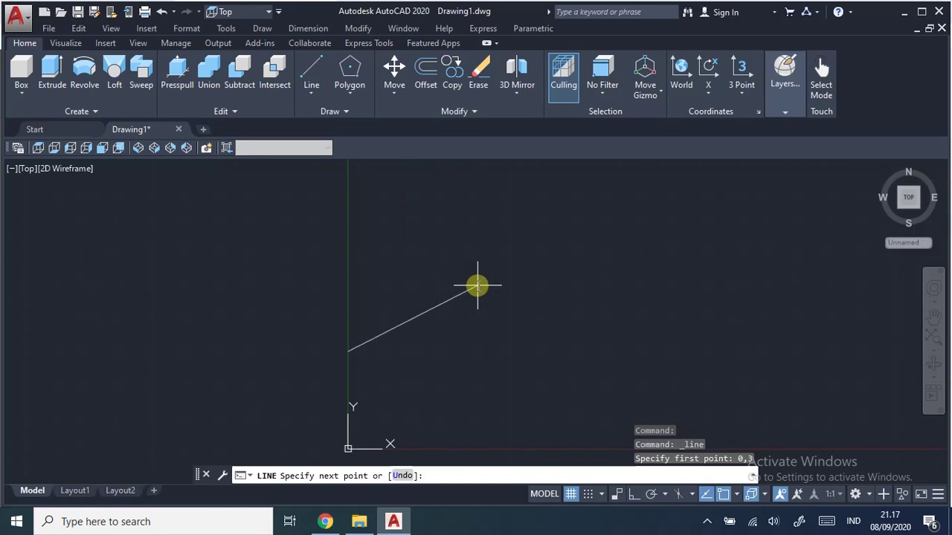
{"action": "middle_click_drag", "start_coordinate": [477, 286], "coordinate": [508, 225]}
{"action": "scroll", "coordinate": [464, 269], "scroll_direction": "up", "scroll_amount": 2}
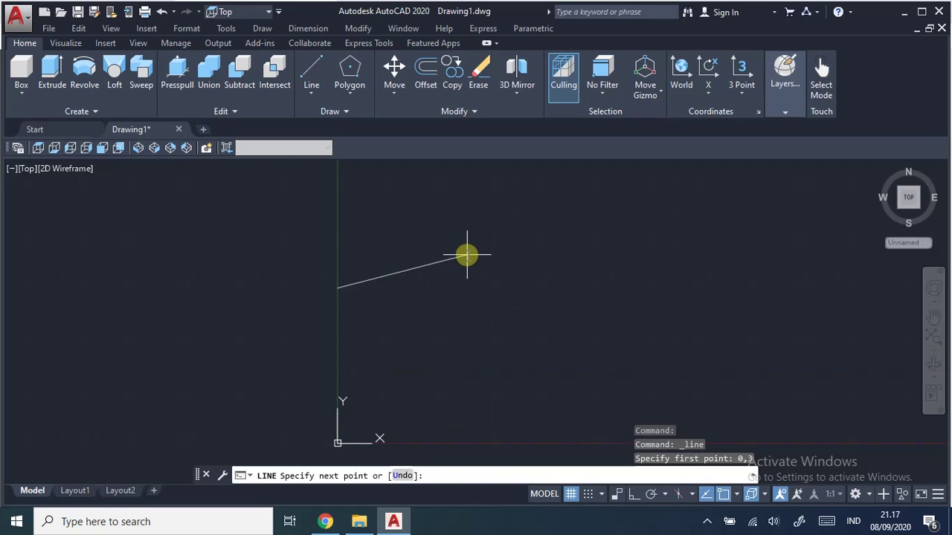
{"action": "middle_click_drag", "start_coordinate": [467, 255], "coordinate": [525, 237]}
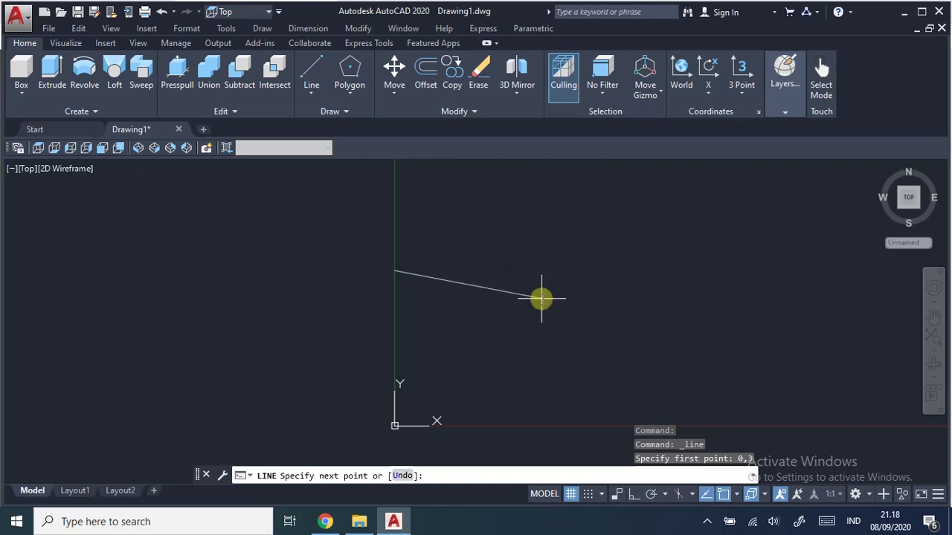
{"action": "middle_click_drag", "start_coordinate": [542, 319], "coordinate": [514, 338]}
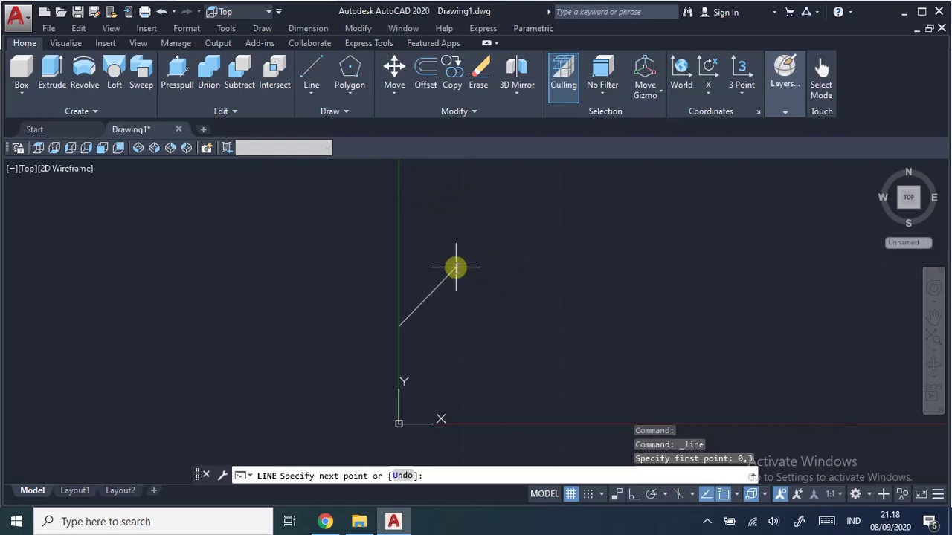
{"action": "key", "text": "alt+Tab"}
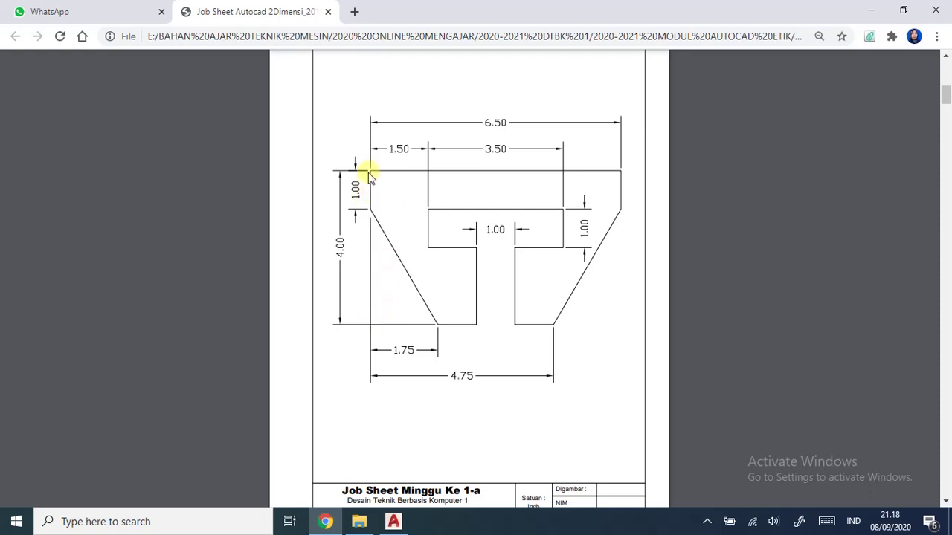
- In AutoCAD, end the first vertical line segment at 0,4, then return to the PDF
{"action": "key", "text": "alt+Tab"}
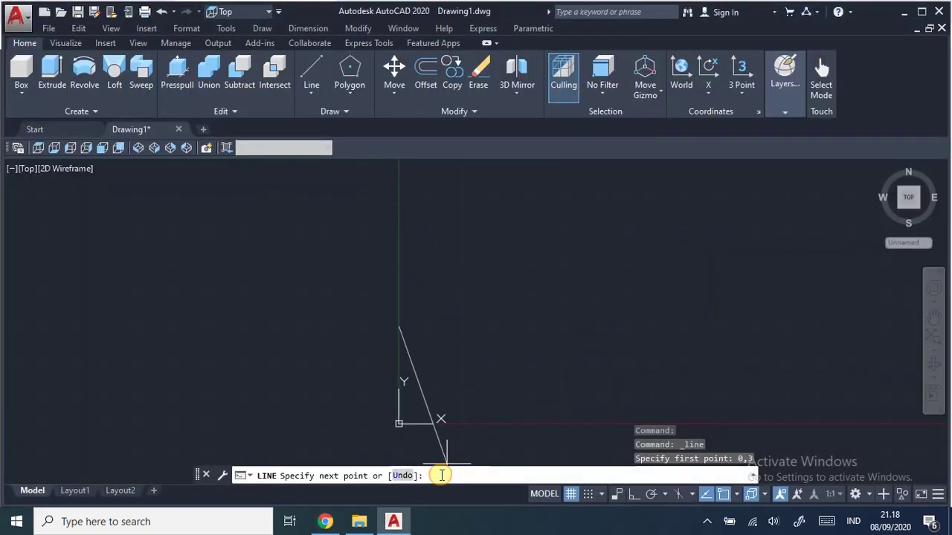
{"action": "type", "text": "0,4"}
{"action": "key", "text": "Return"}
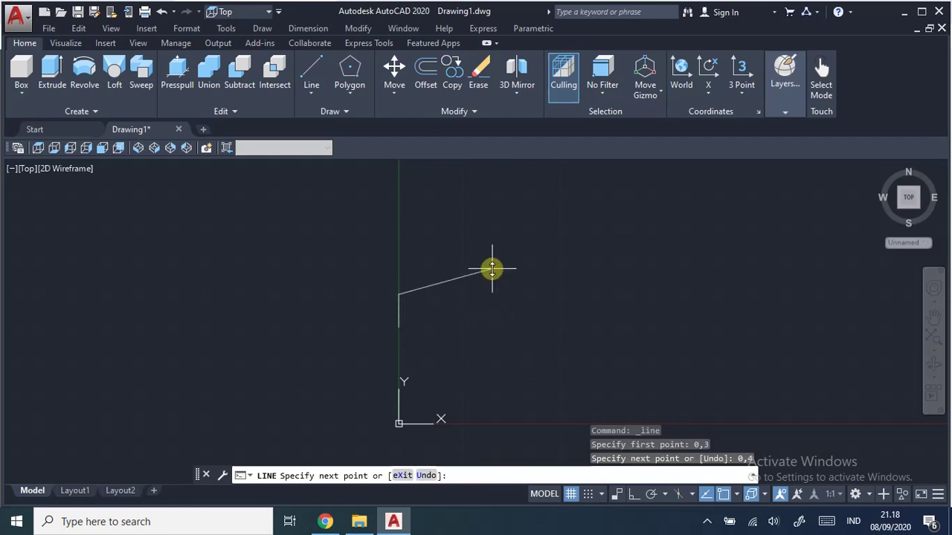
{"action": "key", "text": "alt+Tab"}
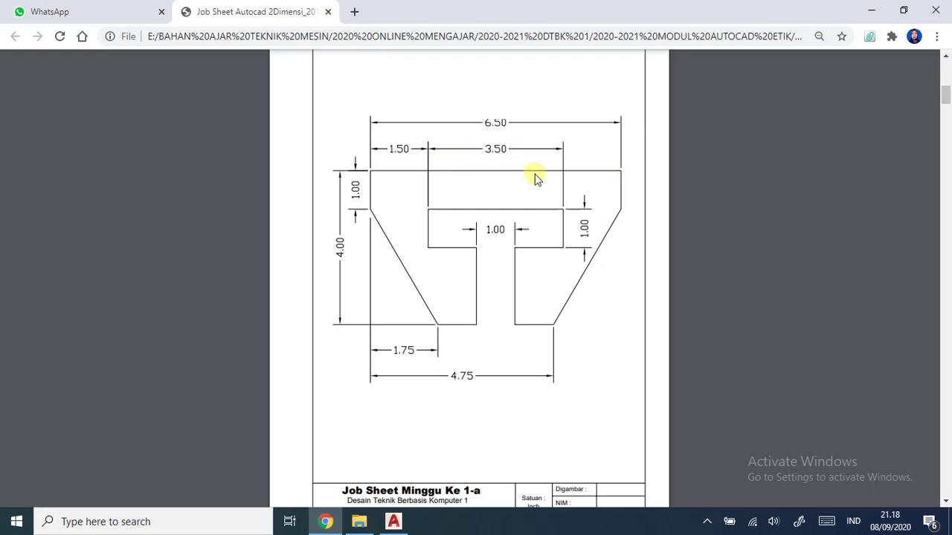
- Switch from the Chrome job sheet back to AutoCAD with the line still active
{"action": "key", "text": "alt+Tab"}
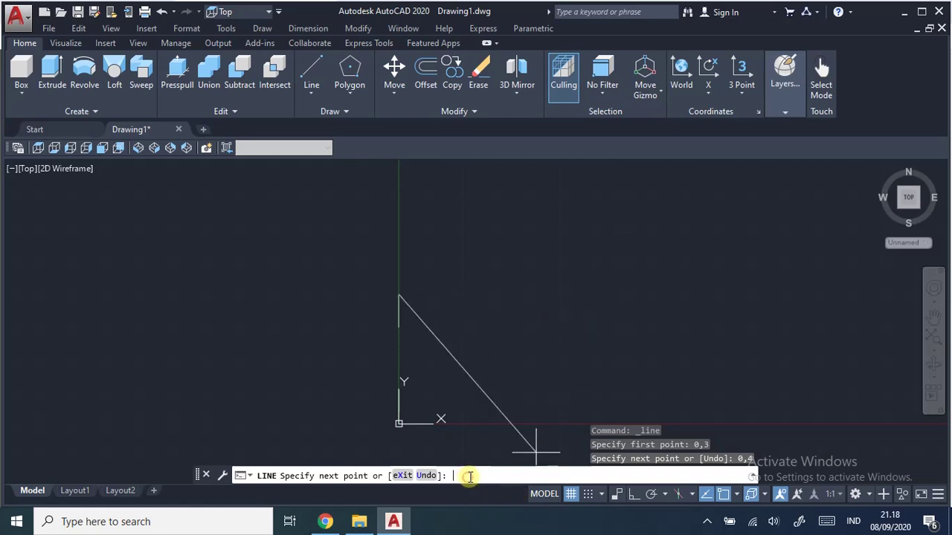
- Draw the 6.5-unit top edge (@6.5<0) and 1-unit right drop (@1<270), then view the PDF
{"action": "type", "text": "@6"}
{"action": "type", "text": ".5"}
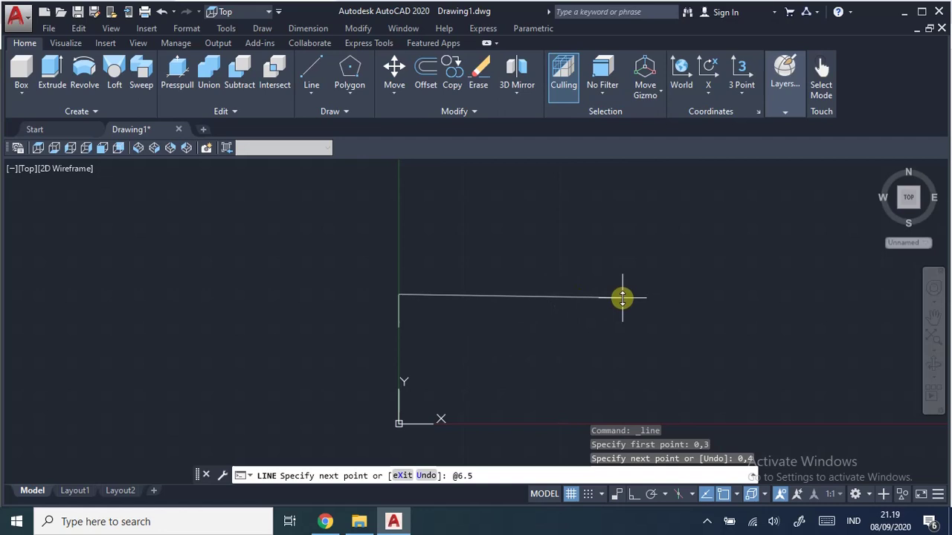
{"action": "left_click", "coordinate": [496, 475]}
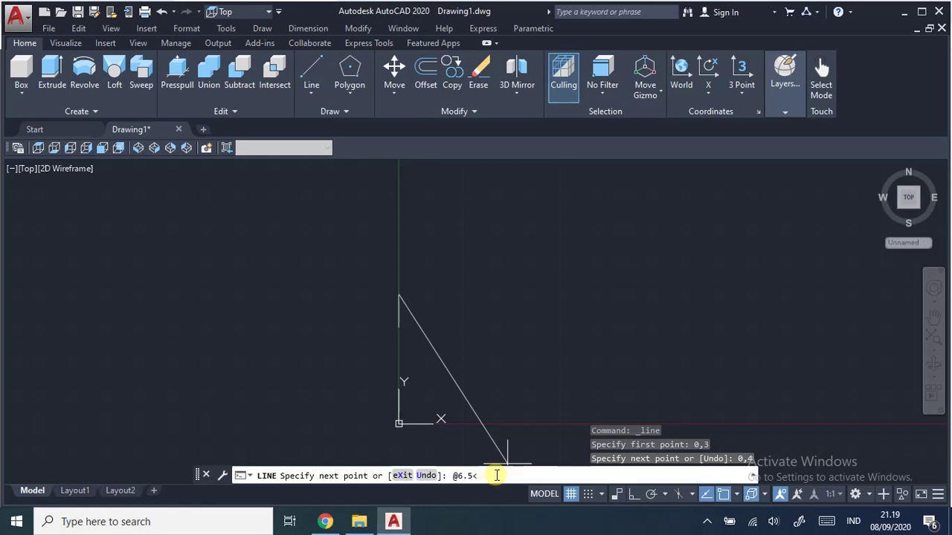
{"action": "key", "text": "Return"}
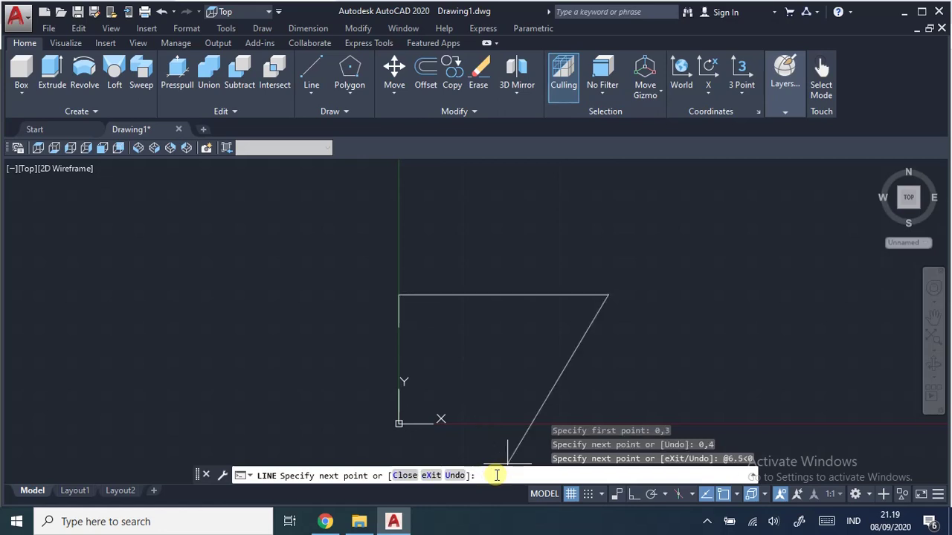
{"action": "middle_click_drag", "start_coordinate": [710, 387], "coordinate": [704, 260]}
{"action": "scroll", "coordinate": [695, 308], "scroll_direction": "up", "scroll_amount": 2}
{"action": "mouse_move", "coordinate": [633, 315]}
{"action": "middle_mouse_down"}
{"action": "mouse_move", "coordinate": [684, 228]}
{"action": "mouse_move", "coordinate": [671, 240]}
{"action": "middle_mouse_up"}
{"action": "type", "text": "@1"}
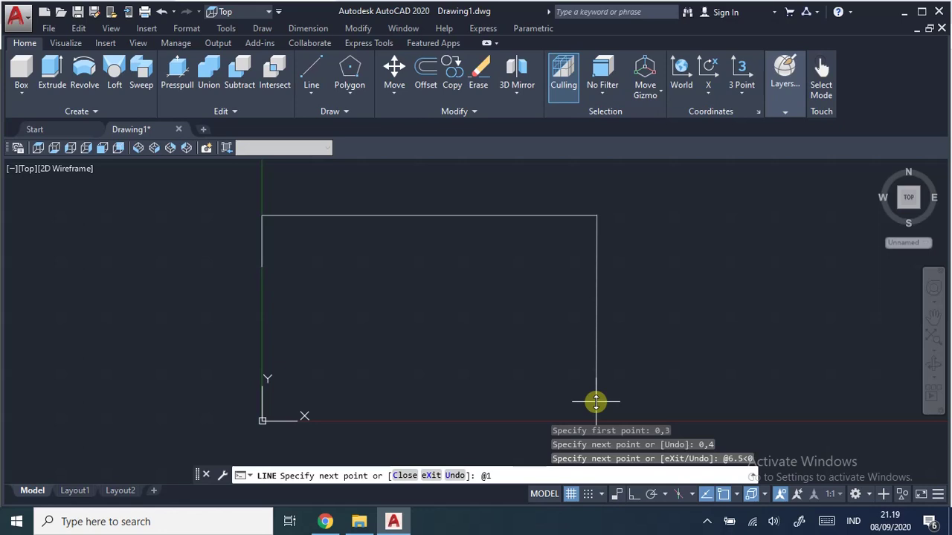
{"action": "type", "text": "<"}
{"action": "type", "text": "270"}
{"action": "key", "text": "Return"}
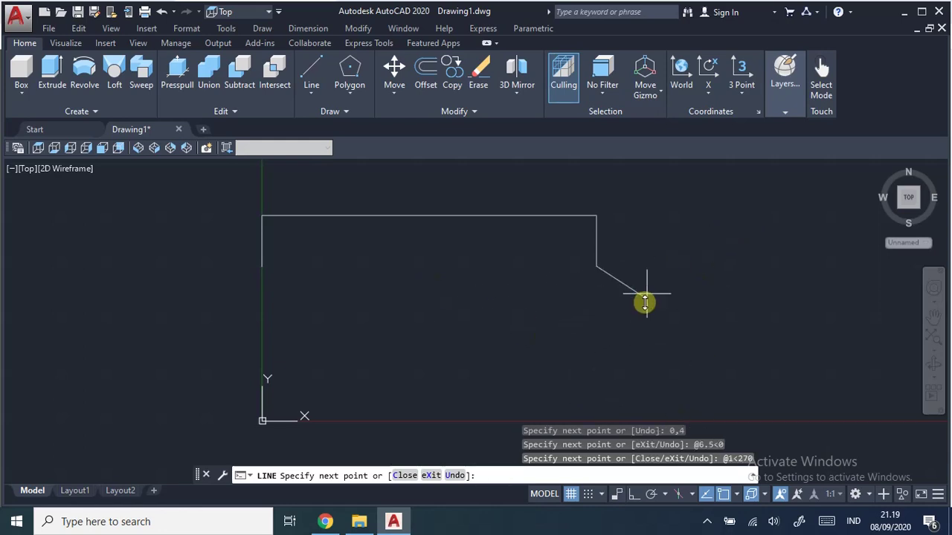
{"action": "key", "text": "alt+Tab"}
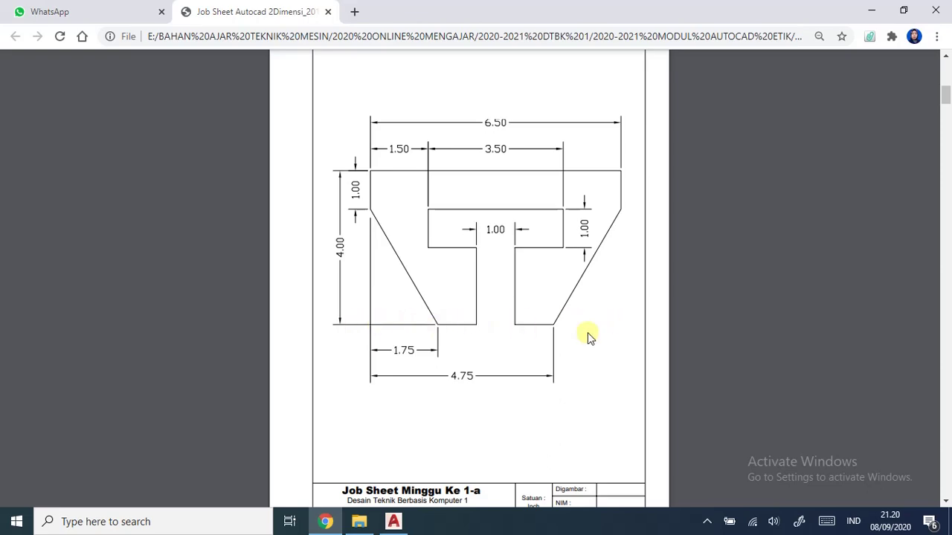
- Leave the job-sheet PDF and return to the AutoCAD drawing with the line still in progress
{"action": "key", "text": "alt+Tab"}
{"action": "key", "text": "alt+Tab"}
{"action": "key", "text": "alt+Tab"}
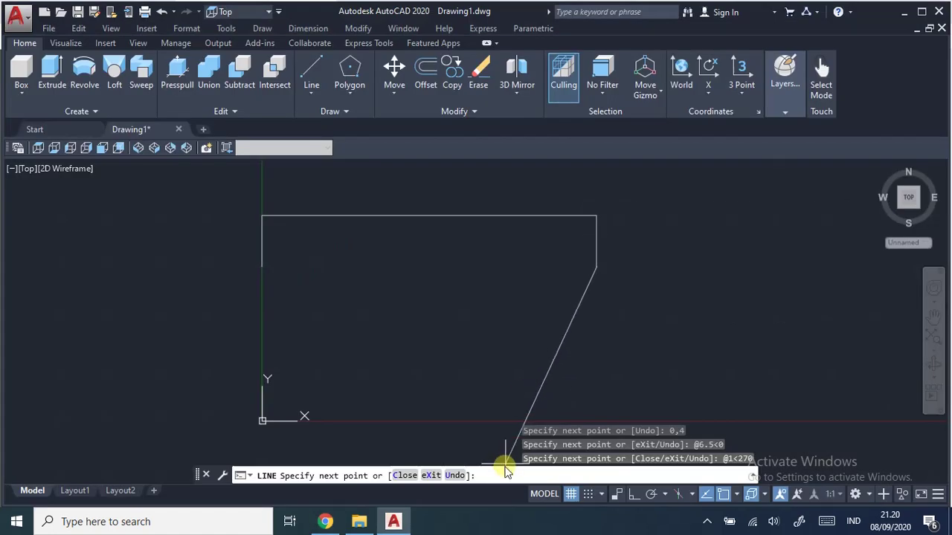
- End the sloped right edge at point 4.75,0 on the base line and recheck the job sheet
{"action": "left_click", "coordinate": [501, 476]}
{"action": "type", "text": "4.7"}
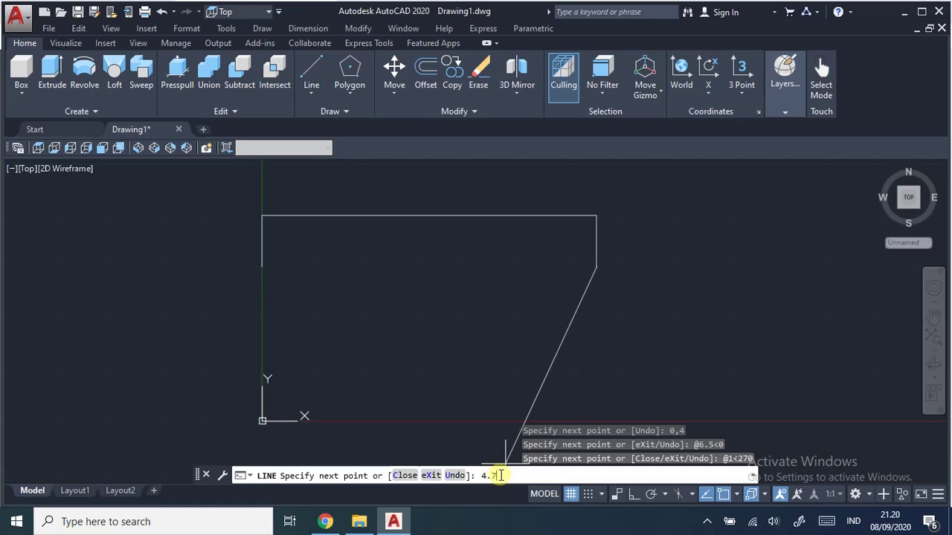
{"action": "type", "text": "5"}
{"action": "key", "text": "Return"}
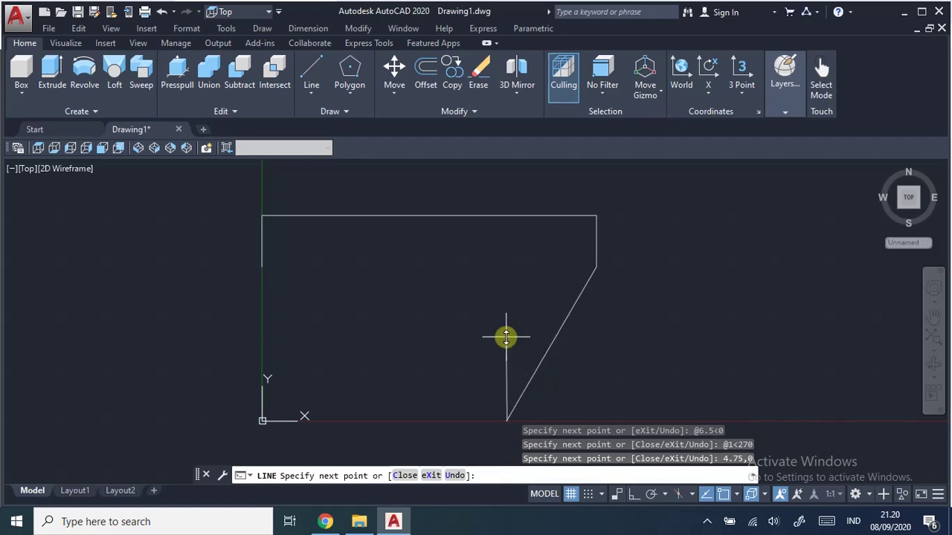
{"action": "key", "text": "alt+Tab"}
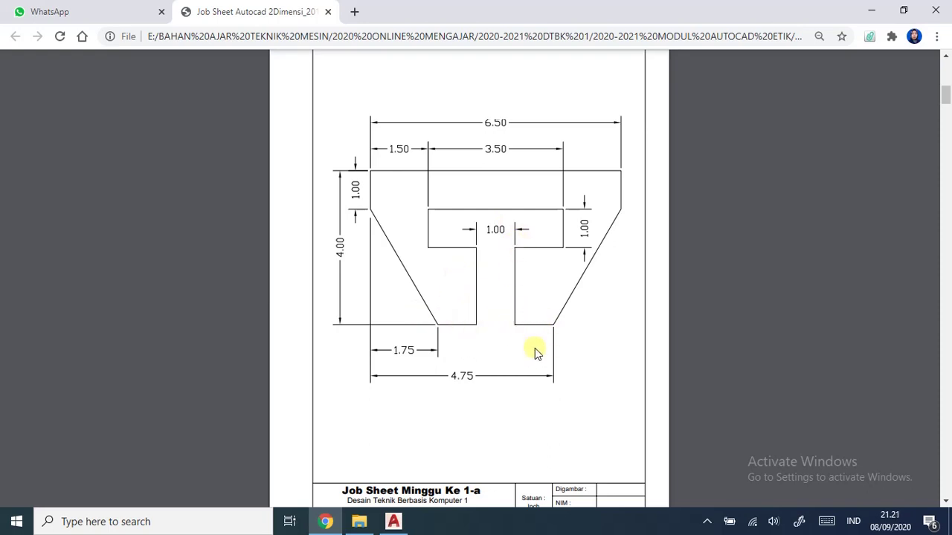
- Return from the job sheet to the drawing, with the line continuing from 4.75,0
{"action": "key", "text": "alt+Tab"}
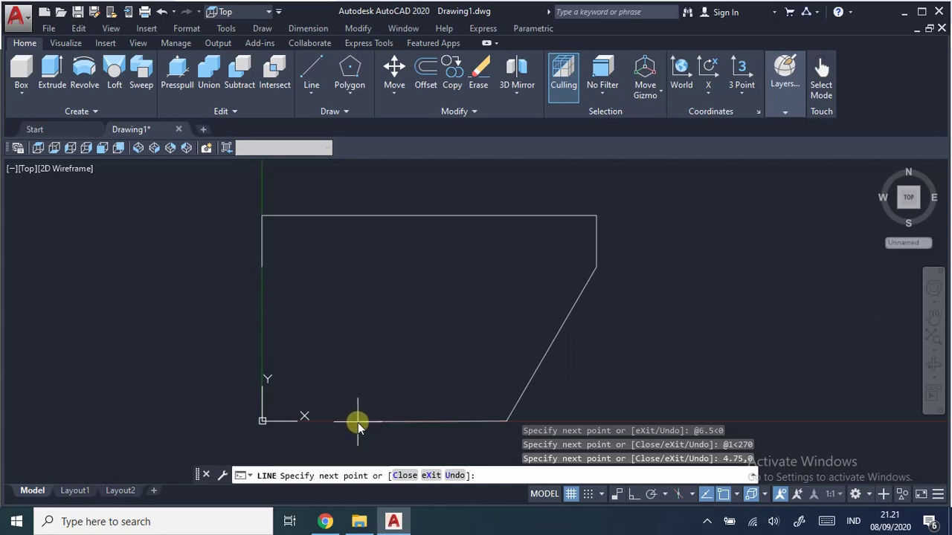
- With Ortho toggled, draw a 1-unit base segment left to 3.75,0 using @1<180
{"action": "key", "text": "F8"}
{"action": "type", "text": "@1<18"}
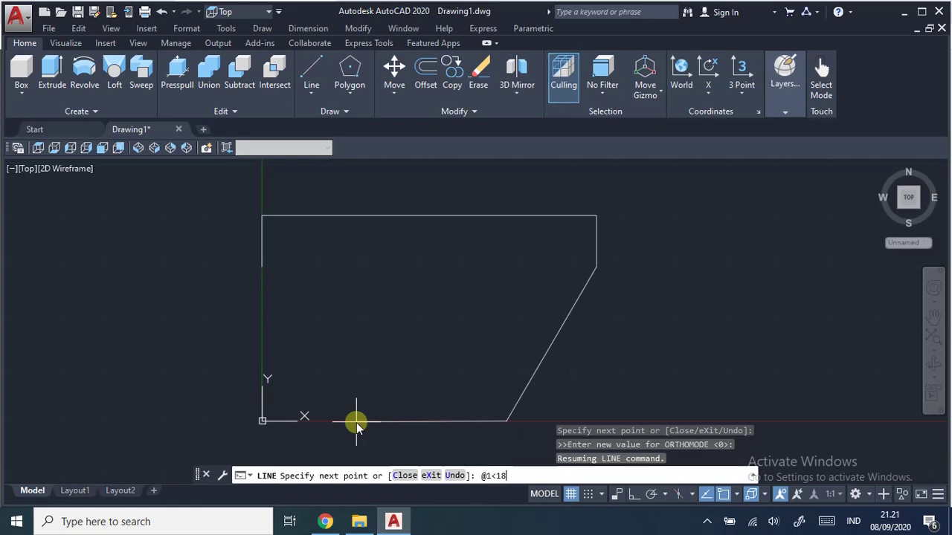
{"action": "type", "text": "0"}
{"action": "key", "text": "Return"}
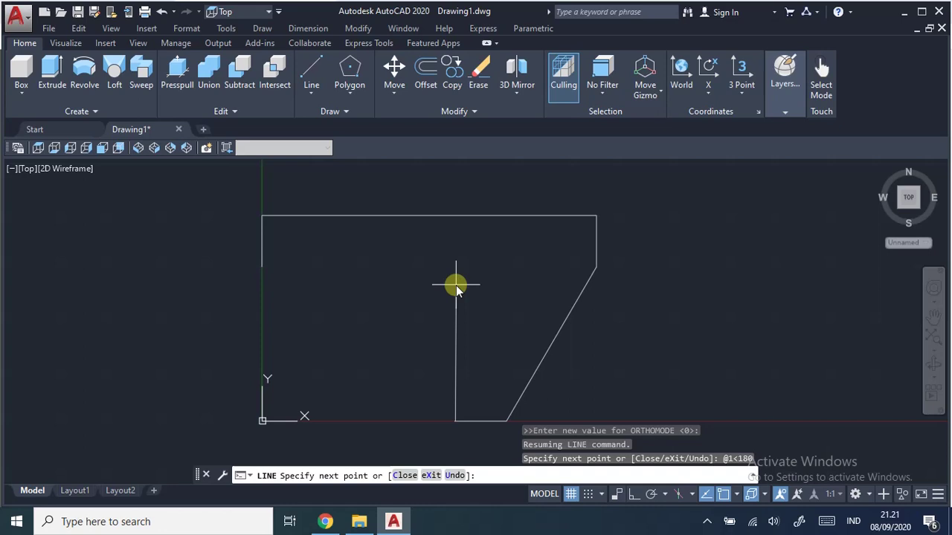
{"action": "key", "text": "alt+Tab"}
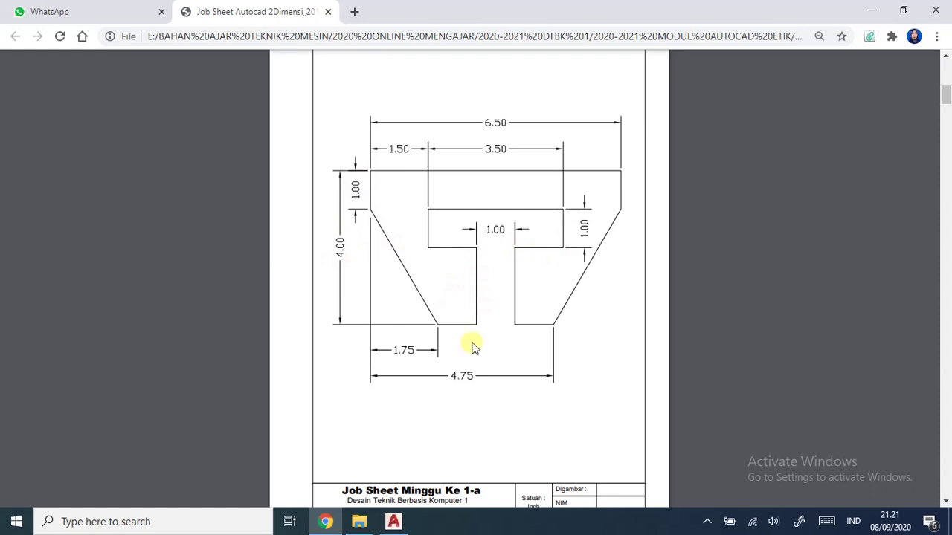
{"action": "key", "text": "alt+Tab"}
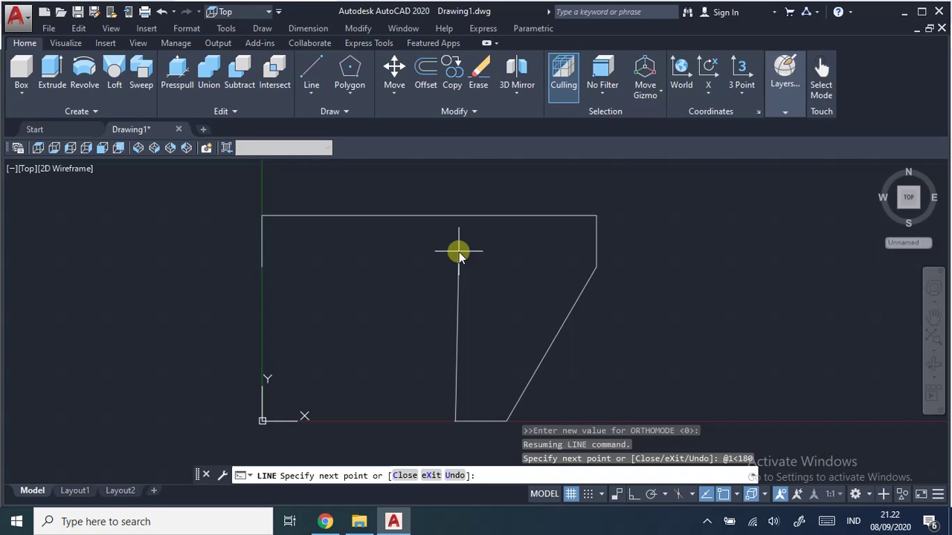
- Draw the slot stem's 2-unit right wall straight up with @2<90, checking the job sheet
{"action": "type", "text": "@2"}
{"action": "type", "text": "<"}
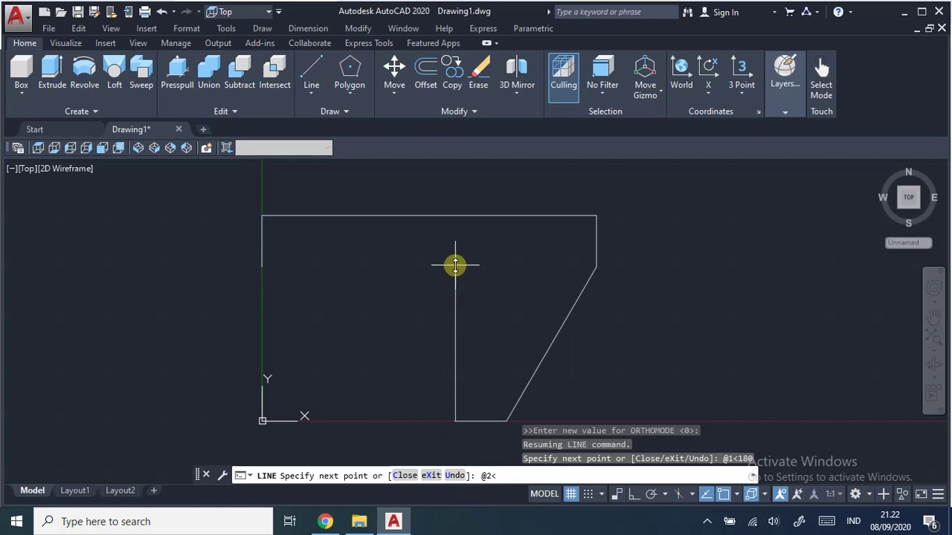
{"action": "type", "text": "90"}
{"action": "key", "text": "Return"}
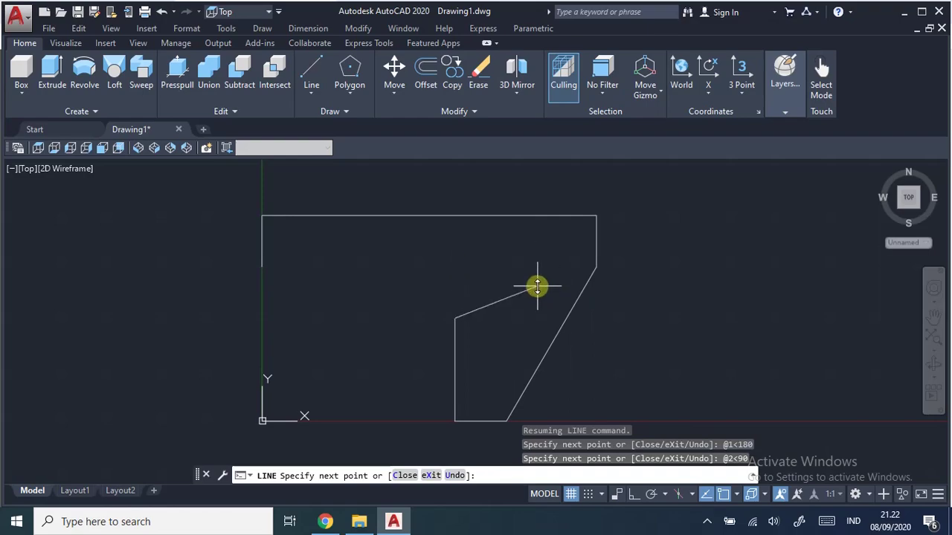
{"action": "key", "text": "alt+Tab"}
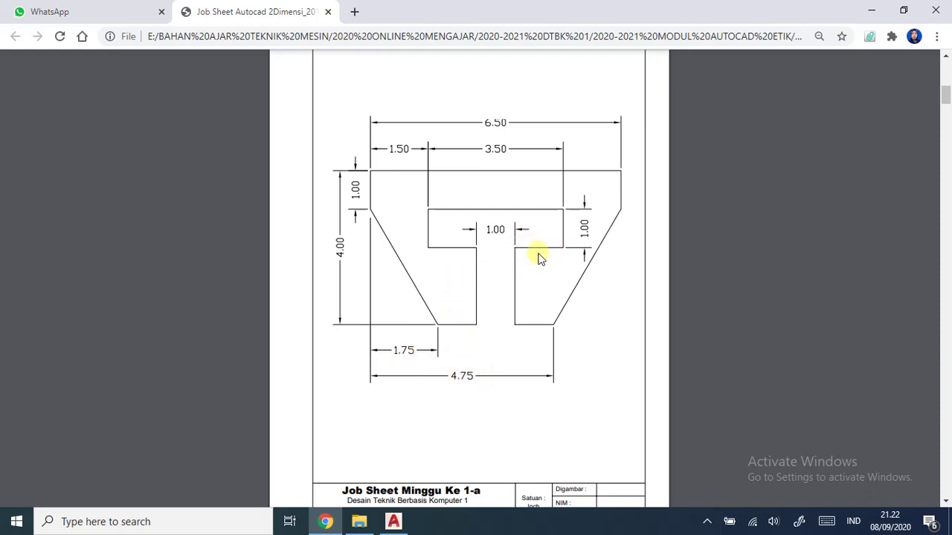
{"action": "key", "text": "alt+Tab"}
{"action": "key", "text": "alt+Tab"}
{"action": "key", "text": "alt+Tab"}
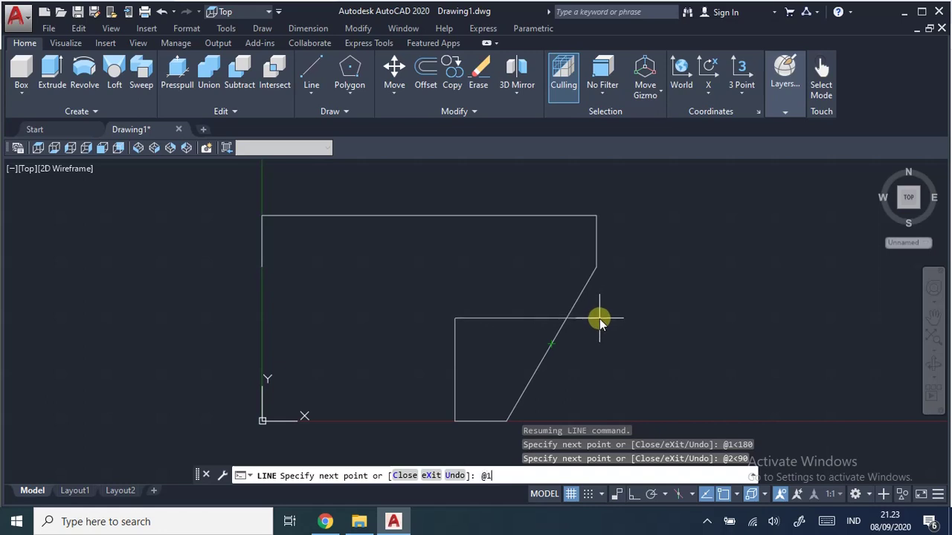
- Extend a 1.25-unit ledge right from the wall's top using @1.25<0
{"action": "type", "text": ".25<"}
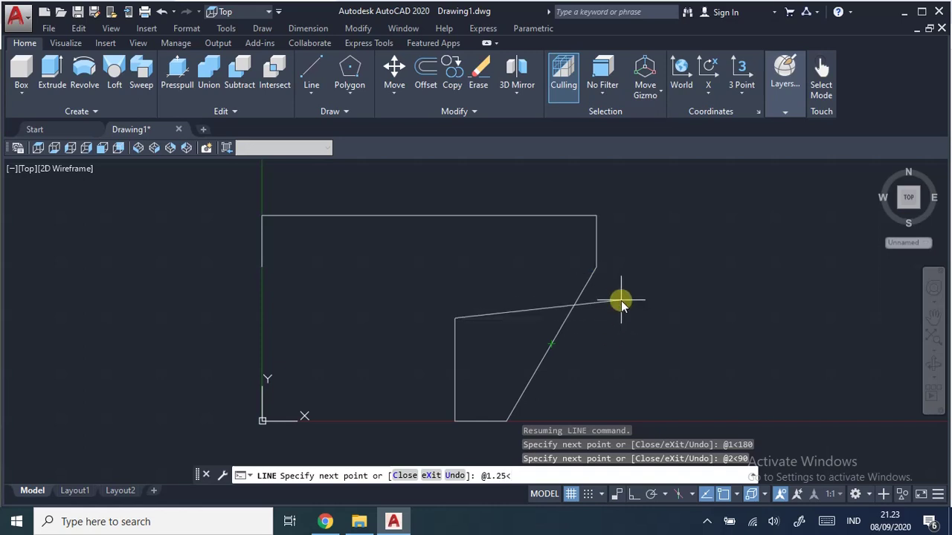
{"action": "type", "text": "0"}
{"action": "key", "text": "Return"}
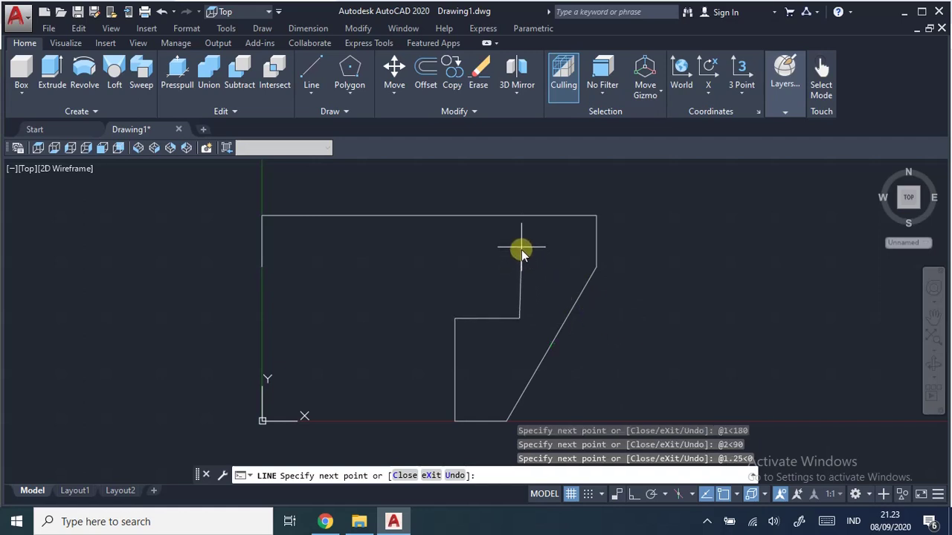
{"action": "key", "text": "alt+Tab"}
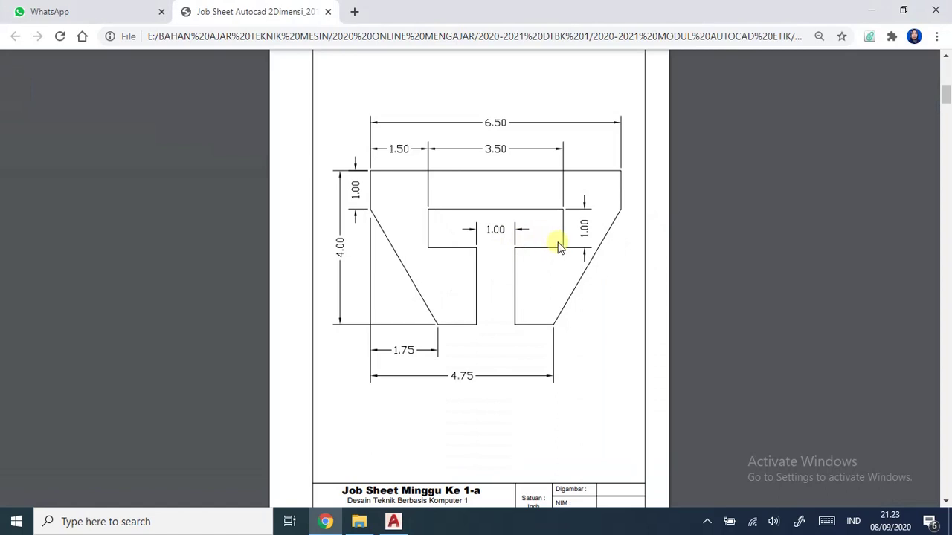
- Raise a 1-unit vertical segment from the 1.25 ledge's end with @1<90
{"action": "key", "text": "alt+Tab"}
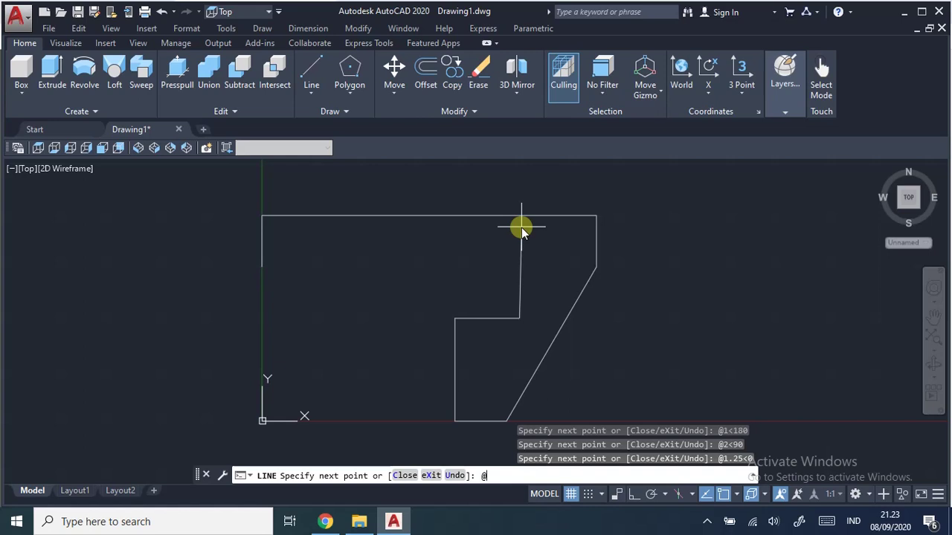
{"action": "type", "text": "1<"}
{"action": "type", "text": "90"}
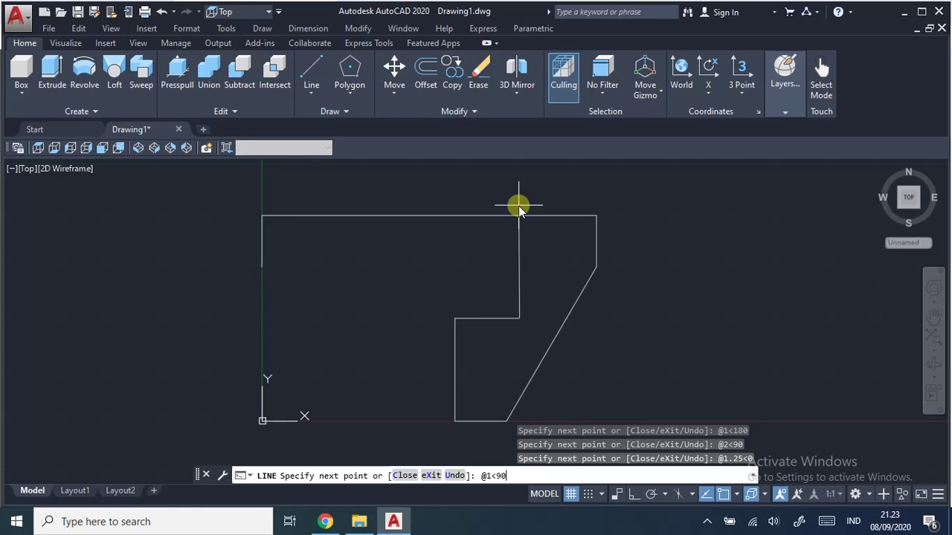
{"action": "key", "text": "Return"}
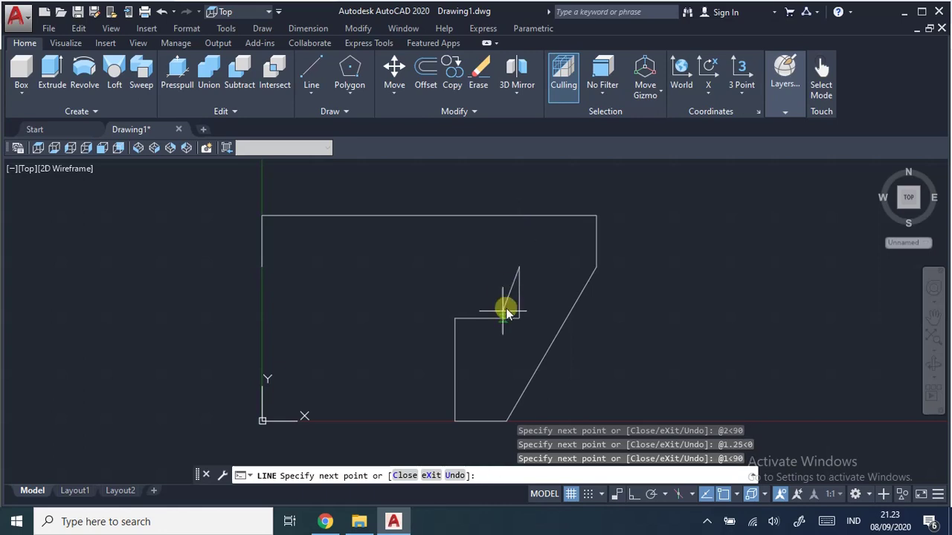
{"action": "key", "text": "alt+Tab"}
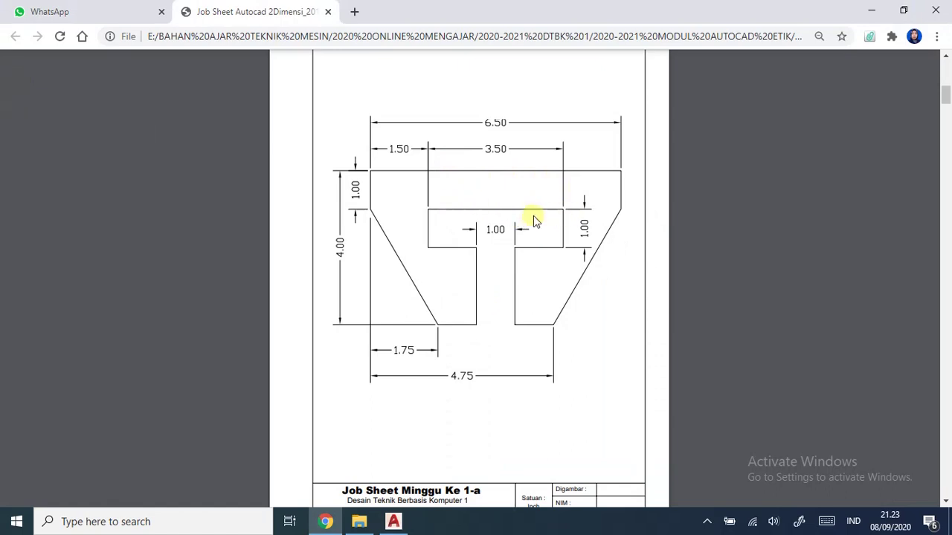
- Draw the T-slot's 3.5-unit top edge leftward using @3.5<180
{"action": "key", "text": "alt+Tab"}
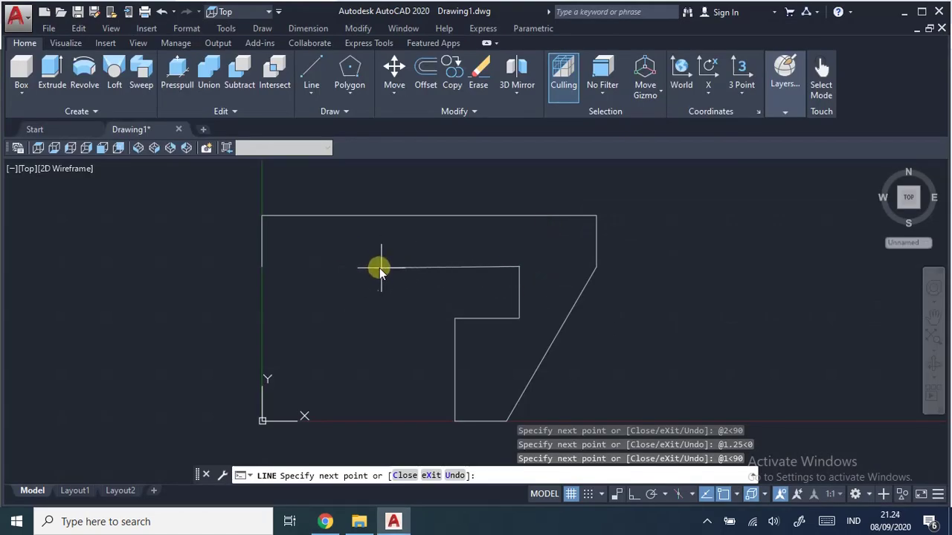
{"action": "type", "text": "@3.5"}
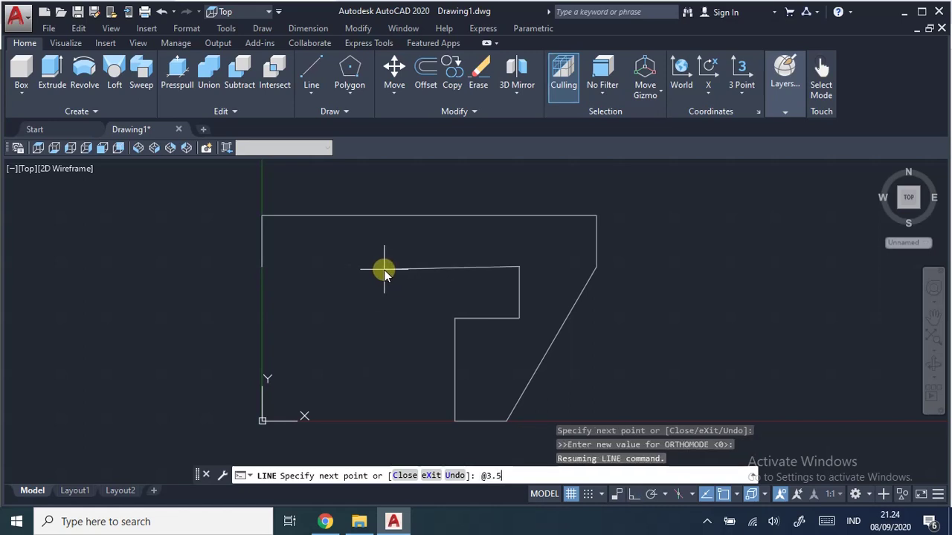
{"action": "type", "text": "<180"}
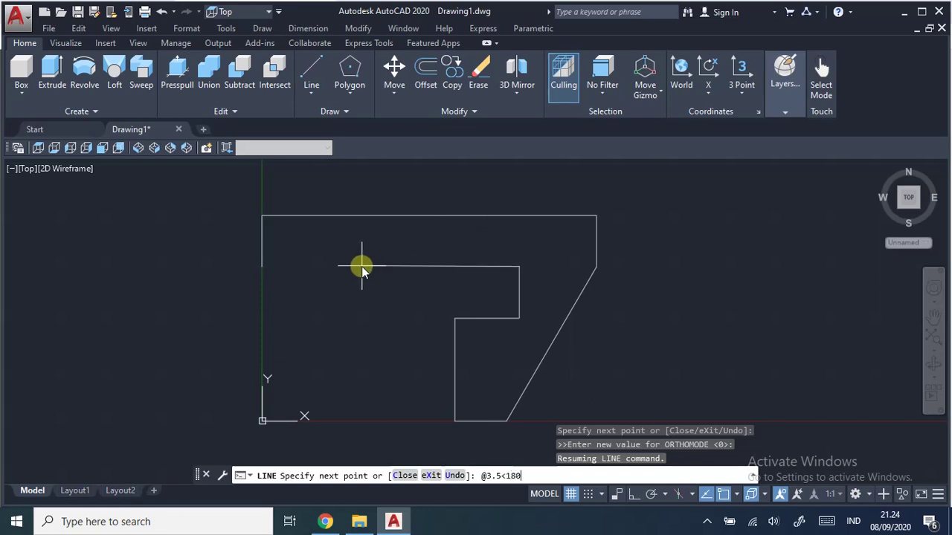
{"action": "key", "text": "Return"}
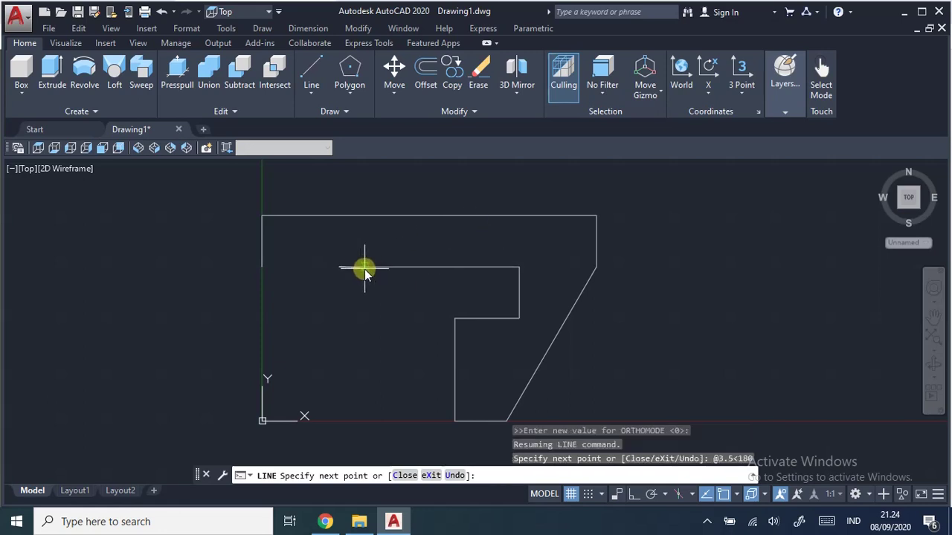
- Drop the T-slot's left side 1 unit straight down with @1<270
{"action": "key", "text": "alt+Tab"}
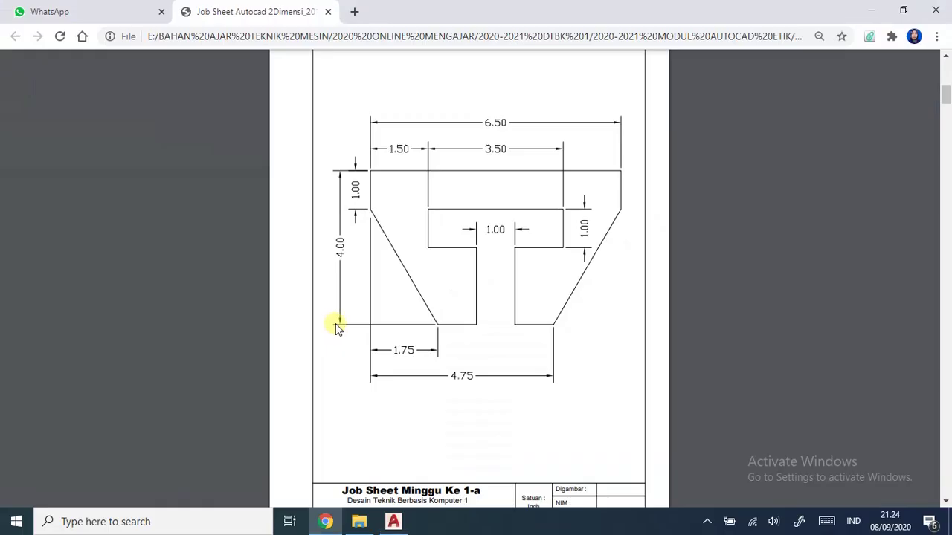
{"action": "key", "text": "alt+Tab"}
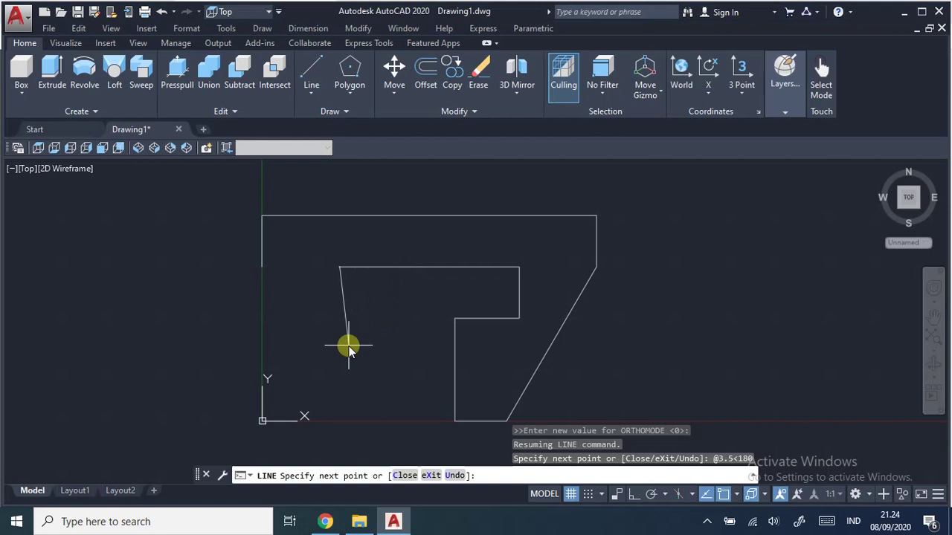
{"action": "type", "text": "@1"}
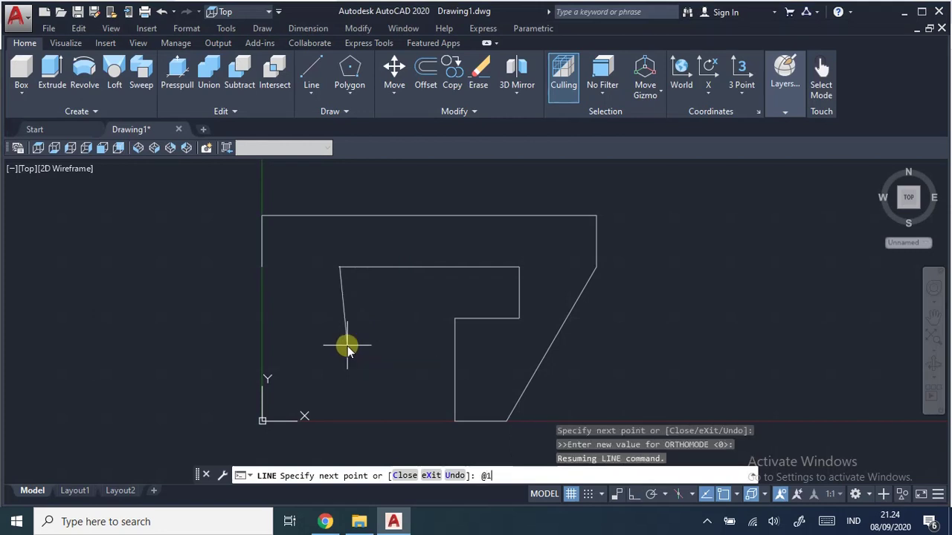
{"action": "type", "text": "<"}
{"action": "type", "text": "270"}
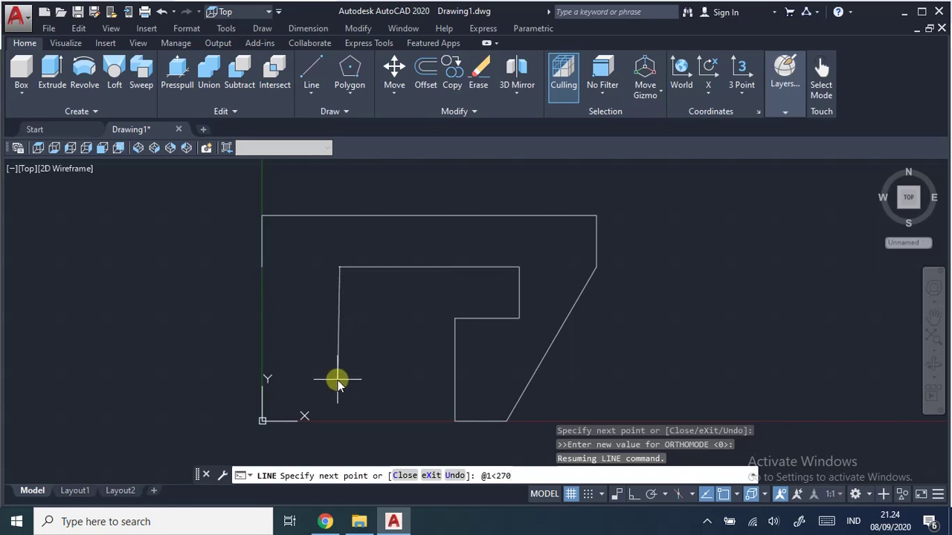
{"action": "key", "text": "Return"}
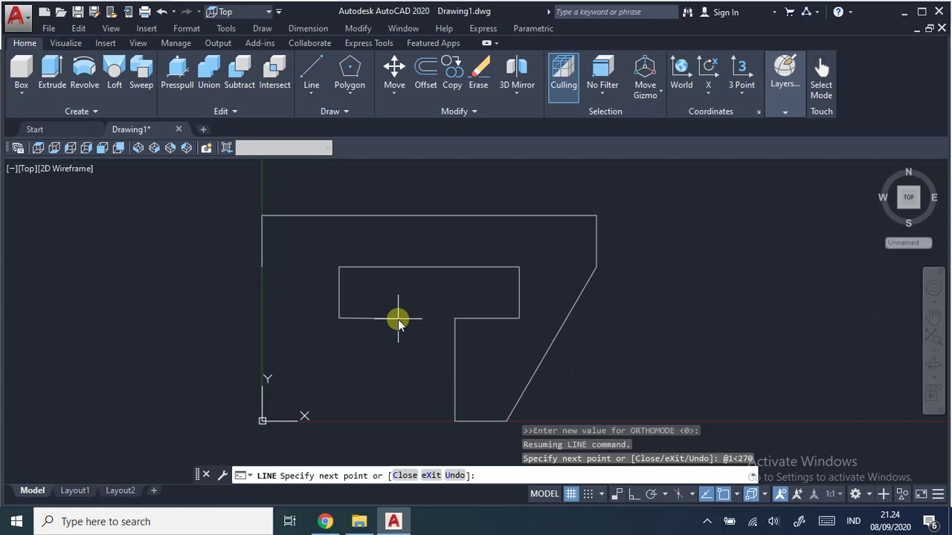
- With Ortho toggled, add a 1.25-unit edge right and a 2-unit stem wall down to the base
{"action": "key", "text": "F8"}
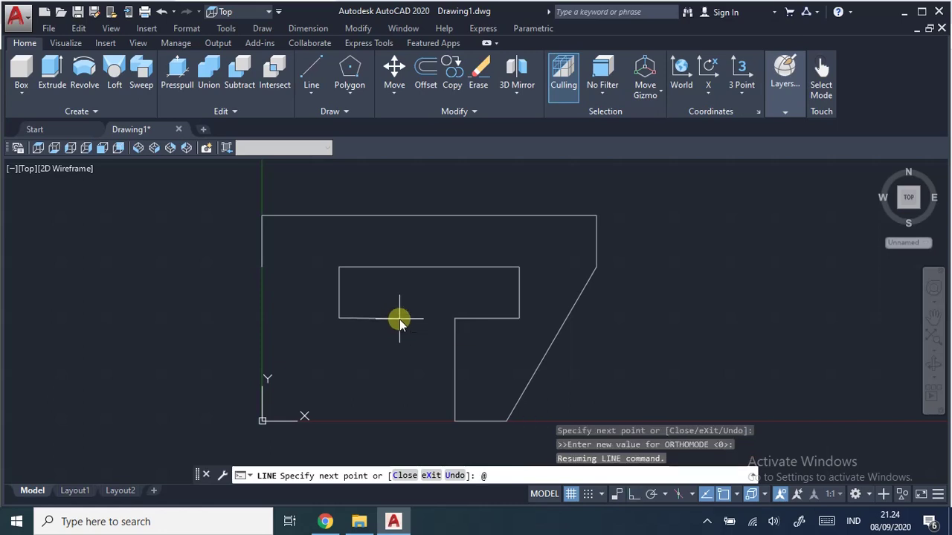
{"action": "type", "text": "@1.2"}
{"action": "type", "text": "5<0"}
{"action": "key", "text": "Return"}
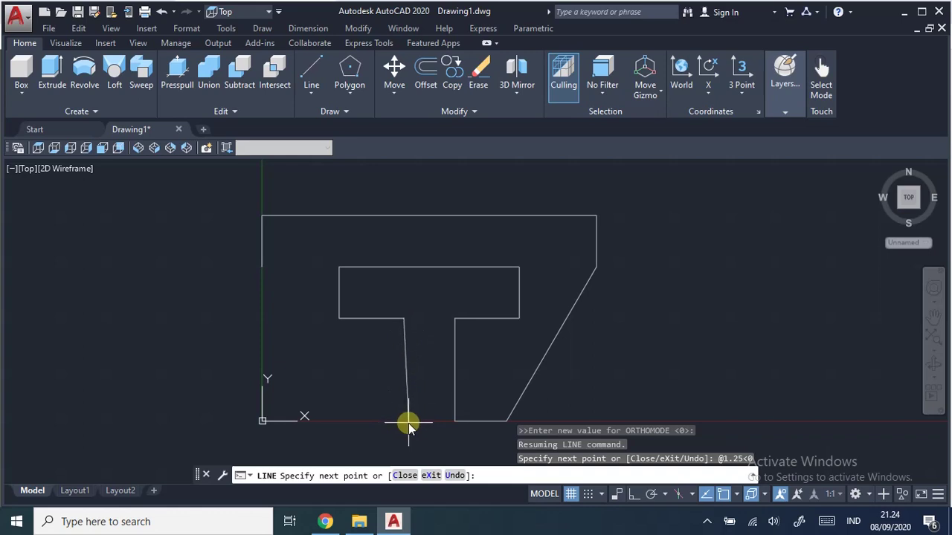
{"action": "type", "text": "@2"}
{"action": "type", "text": "<"}
{"action": "type", "text": "270"}
{"action": "key", "text": "Return"}
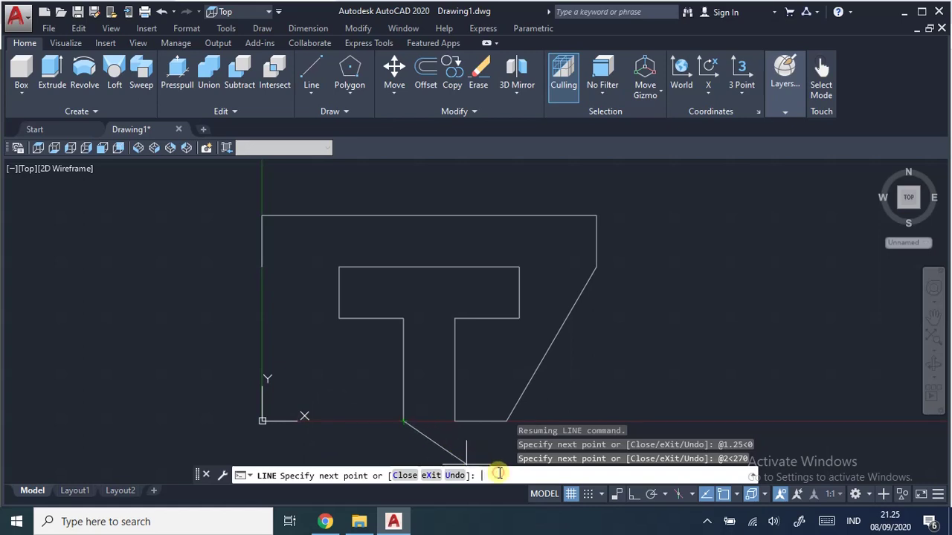
- Add a 1-unit bottom edge left, then snap the sloped left edge back to 0,3 and end the line
{"action": "type", "text": "@1"}
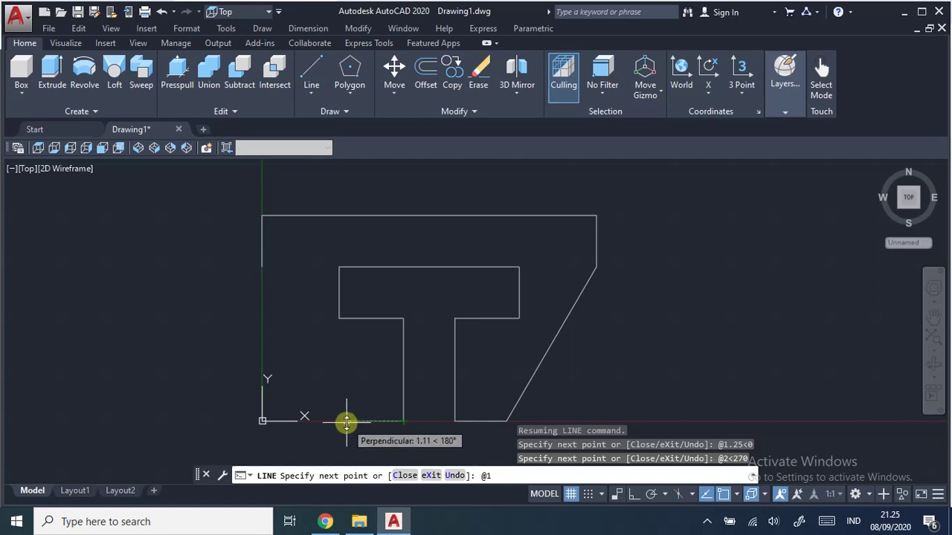
{"action": "type", "text": "<180"}
{"action": "key", "text": "Return"}
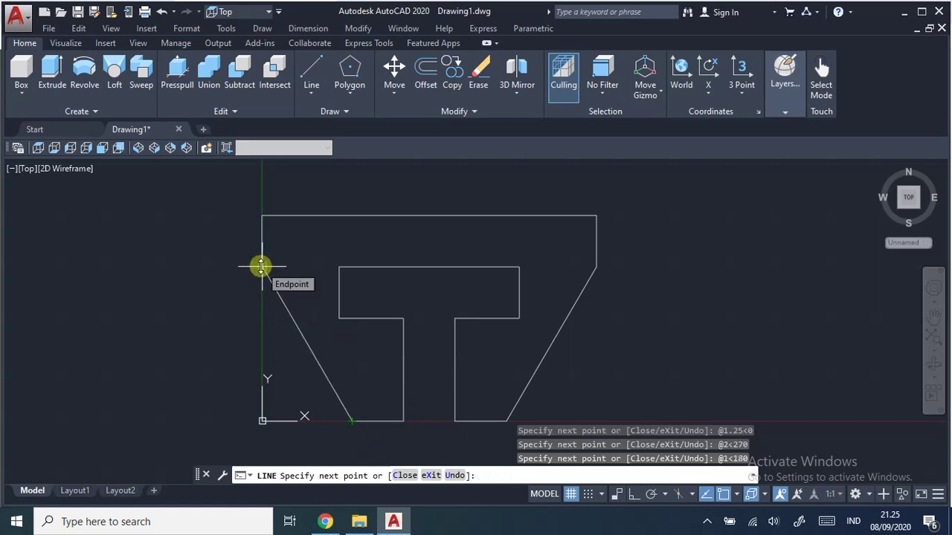
{"action": "scroll", "coordinate": [260, 267], "scroll_direction": "up", "scroll_amount": 2}
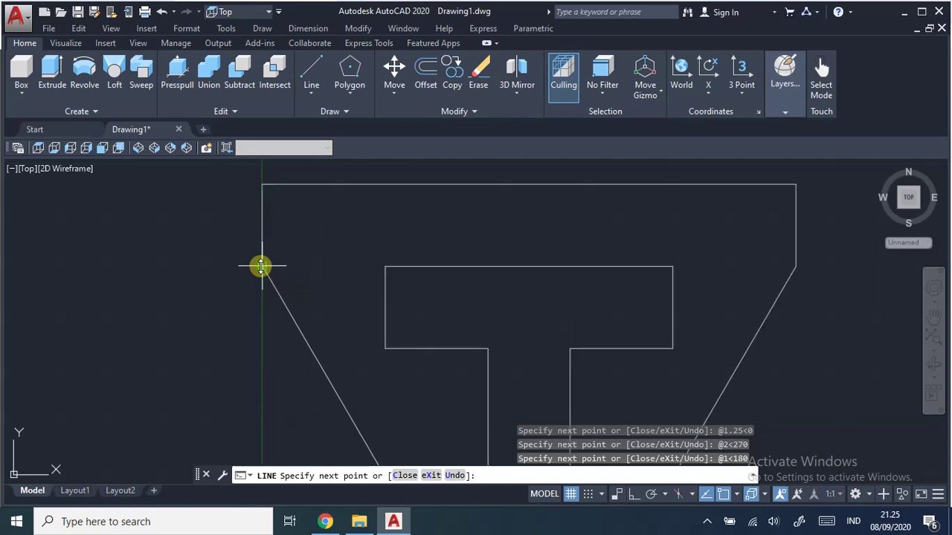
{"action": "scroll", "coordinate": [261, 266], "scroll_direction": "up", "scroll_amount": 1}
{"action": "scroll", "coordinate": [260, 266], "scroll_direction": "up", "scroll_amount": 1}
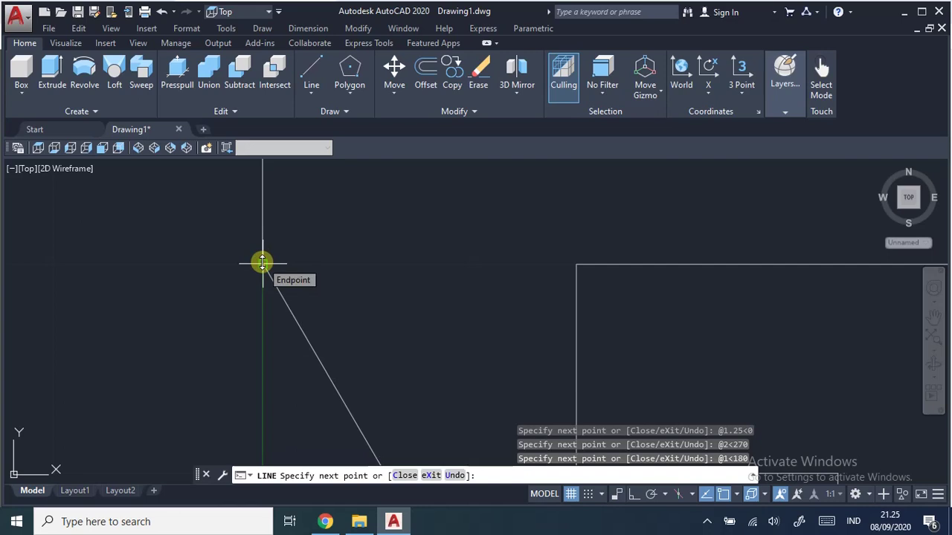
{"action": "left_click", "coordinate": [262, 261]}
{"action": "scroll", "coordinate": [398, 277], "scroll_direction": "down", "scroll_amount": 2}
{"action": "scroll", "coordinate": [398, 276], "scroll_direction": "down", "scroll_amount": 3}
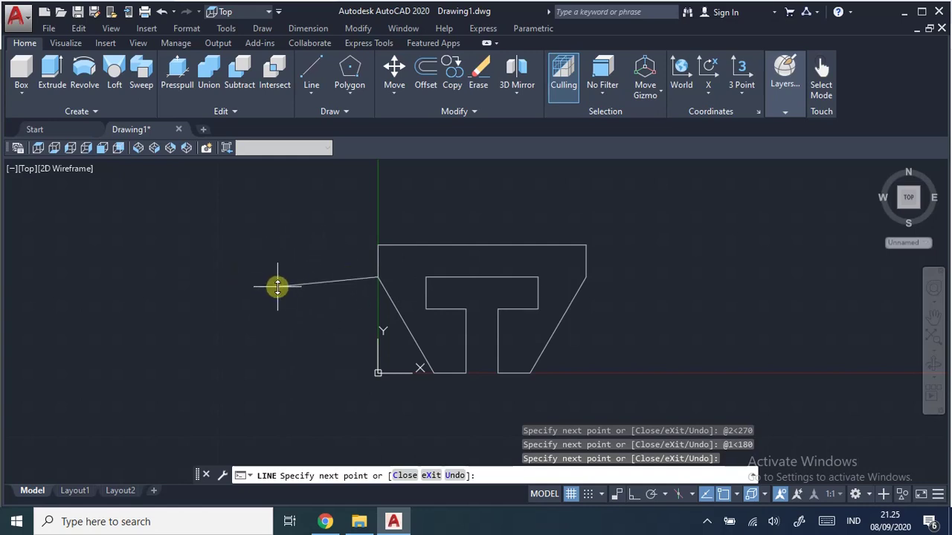
{"action": "key", "text": "Escape"}
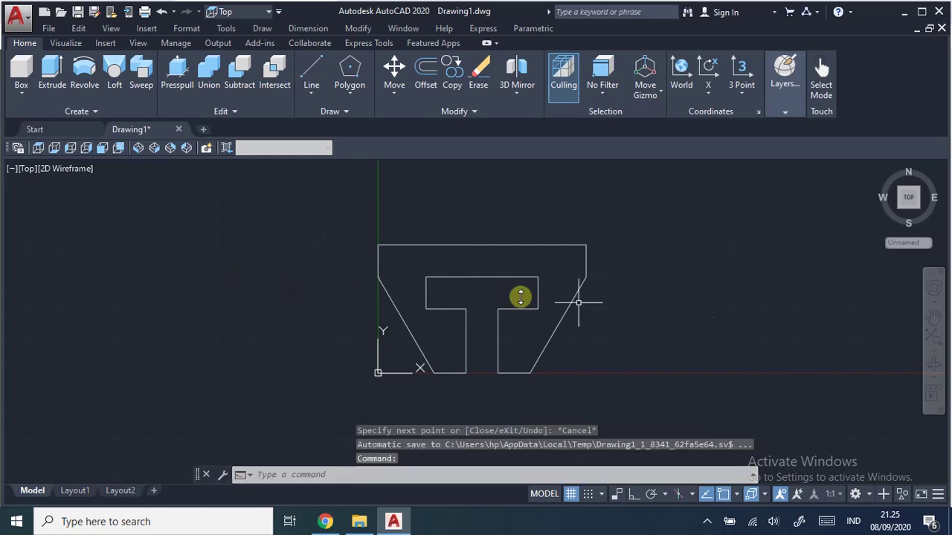
{"action": "scroll", "coordinate": [535, 298], "scroll_direction": "up", "scroll_amount": 2}
{"action": "scroll", "coordinate": [709, 316], "scroll_direction": "down", "scroll_amount": 1}
{"action": "middle_click_drag", "start_coordinate": [709, 316], "coordinate": [784, 314]}
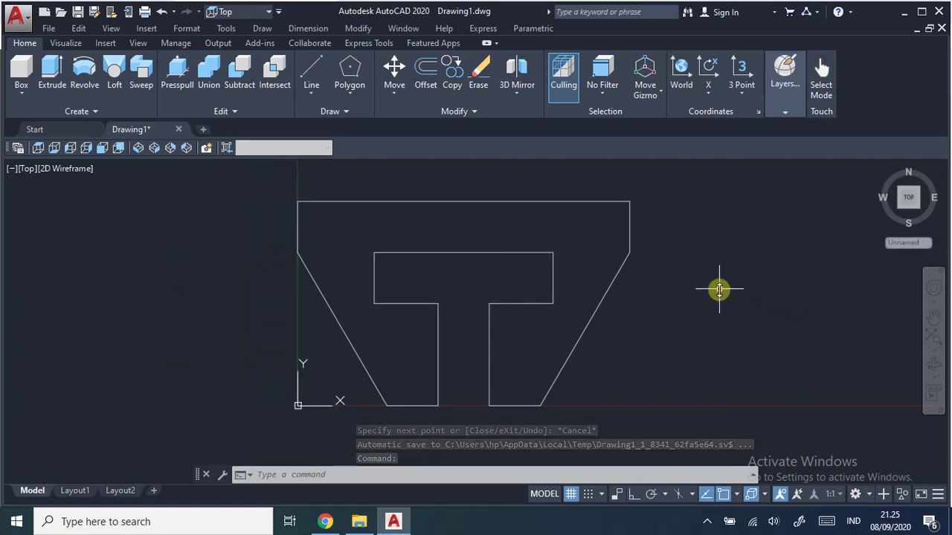
{"action": "scroll", "coordinate": [712, 274], "scroll_direction": "up", "scroll_amount": 2}
{"action": "scroll", "coordinate": [712, 274], "scroll_direction": "down", "scroll_amount": 2}
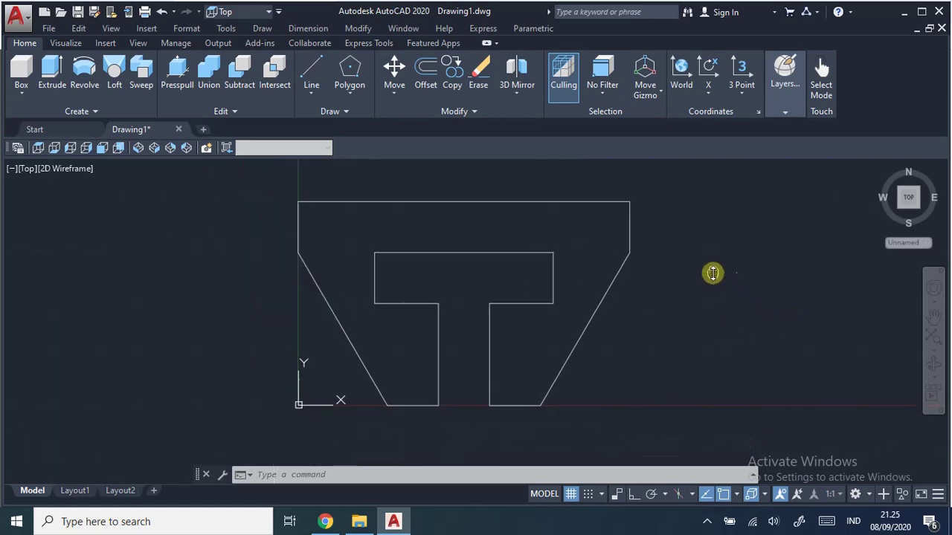
{"action": "mouse_move", "coordinate": [712, 274]}
{"action": "middle_mouse_down"}
{"action": "mouse_move", "coordinate": [746, 280]}
{"action": "mouse_move", "coordinate": [716, 281]}
{"action": "mouse_move", "coordinate": [716, 295]}
{"action": "middle_mouse_up"}
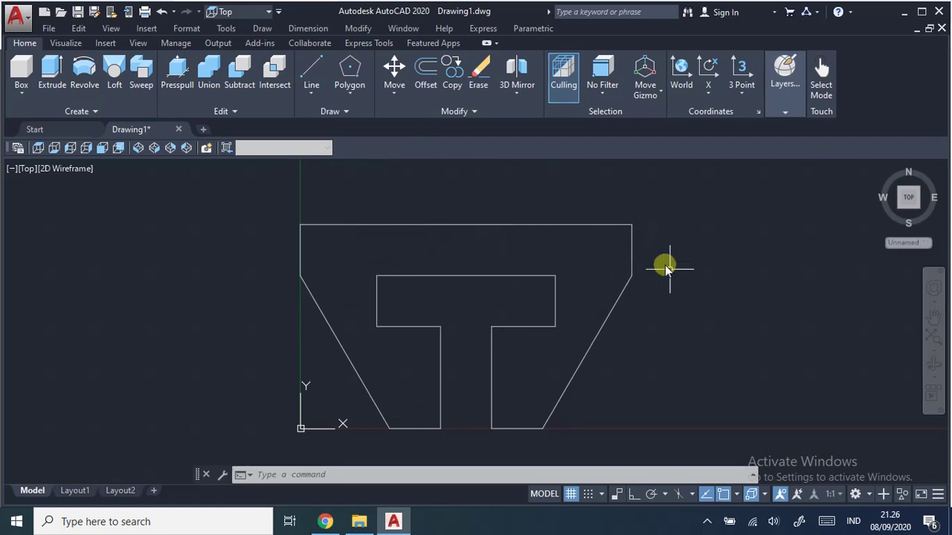
{"action": "key", "text": "ctrl+s"}
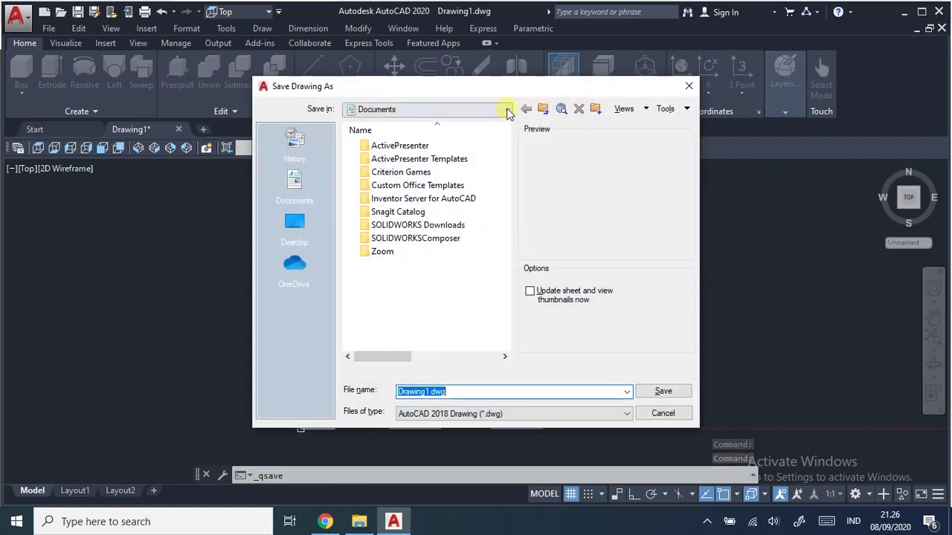
{"action": "left_click", "coordinate": [507, 110]}
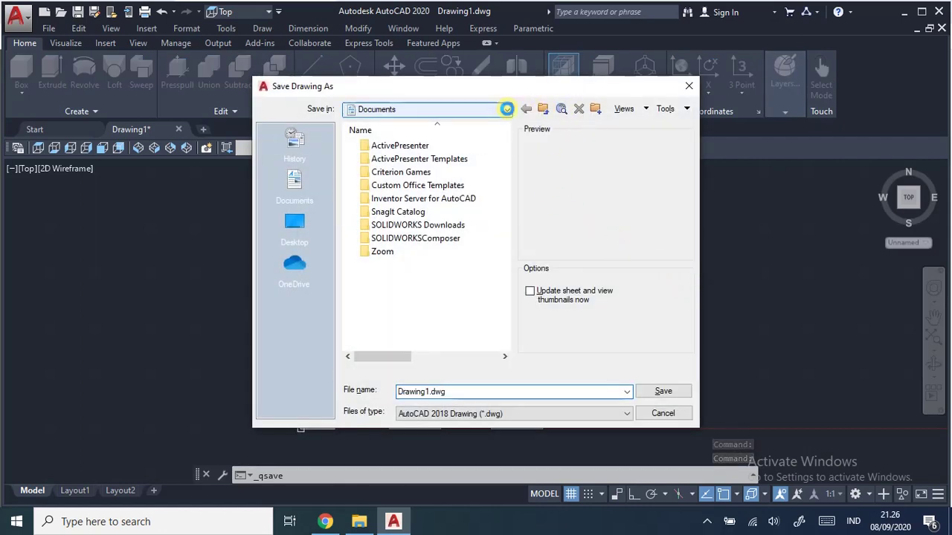
{"action": "left_click", "coordinate": [688, 88]}
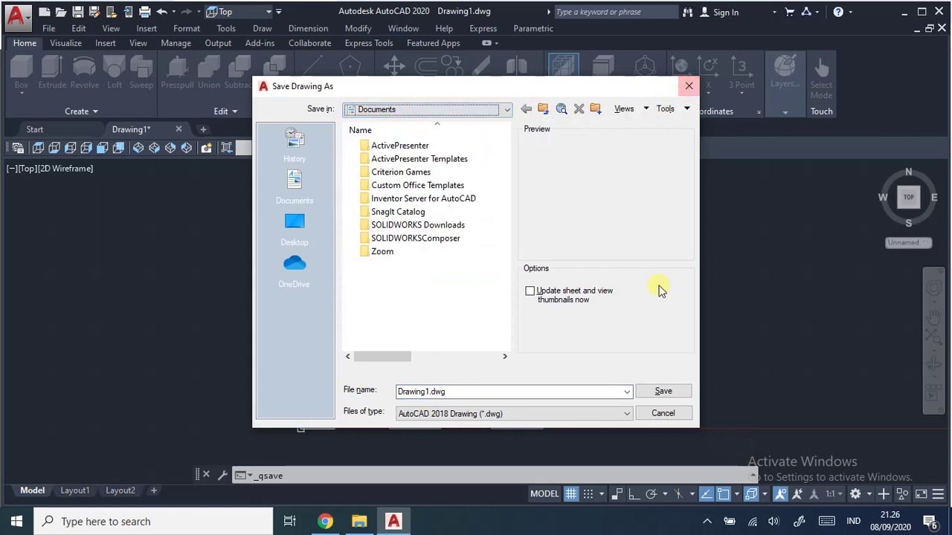
{"action": "left_click", "coordinate": [663, 415]}
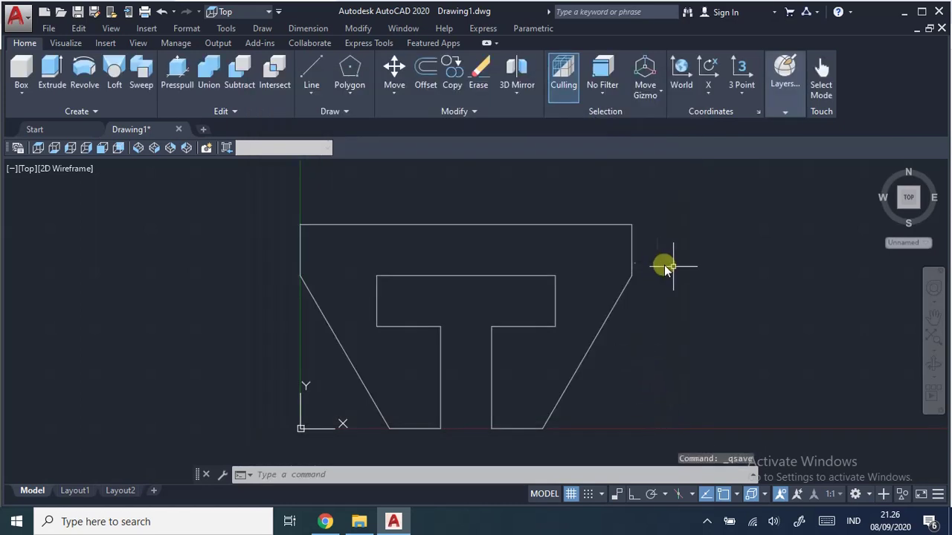